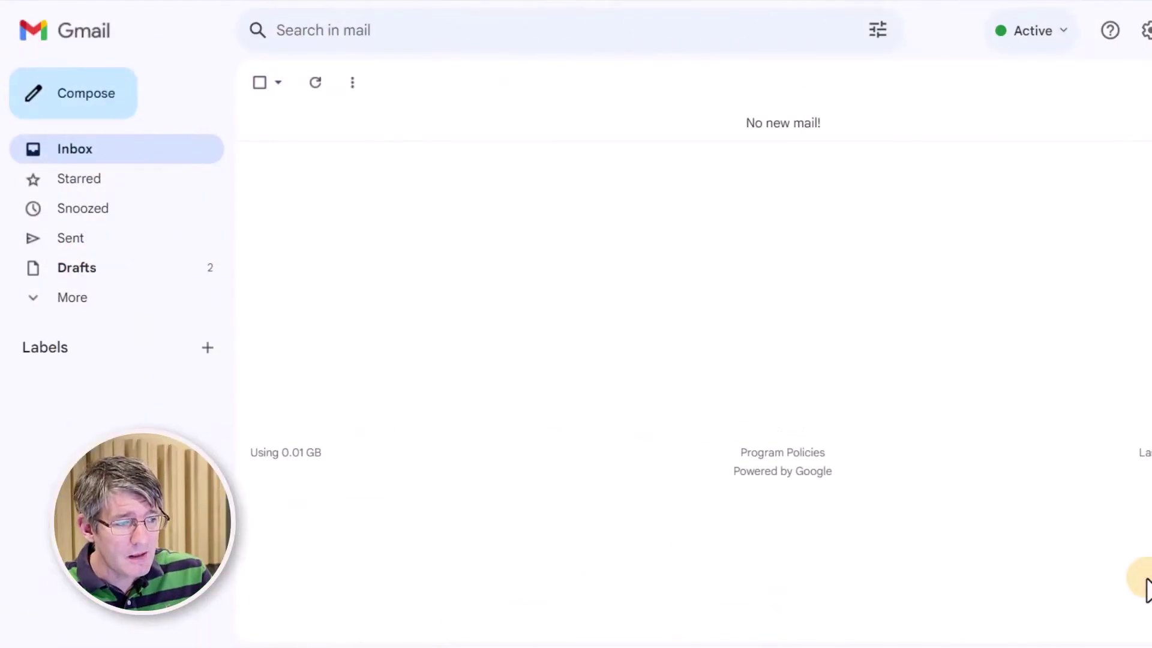
- Compose a new email with the subject "Announment of next year's house"
click(86, 106)
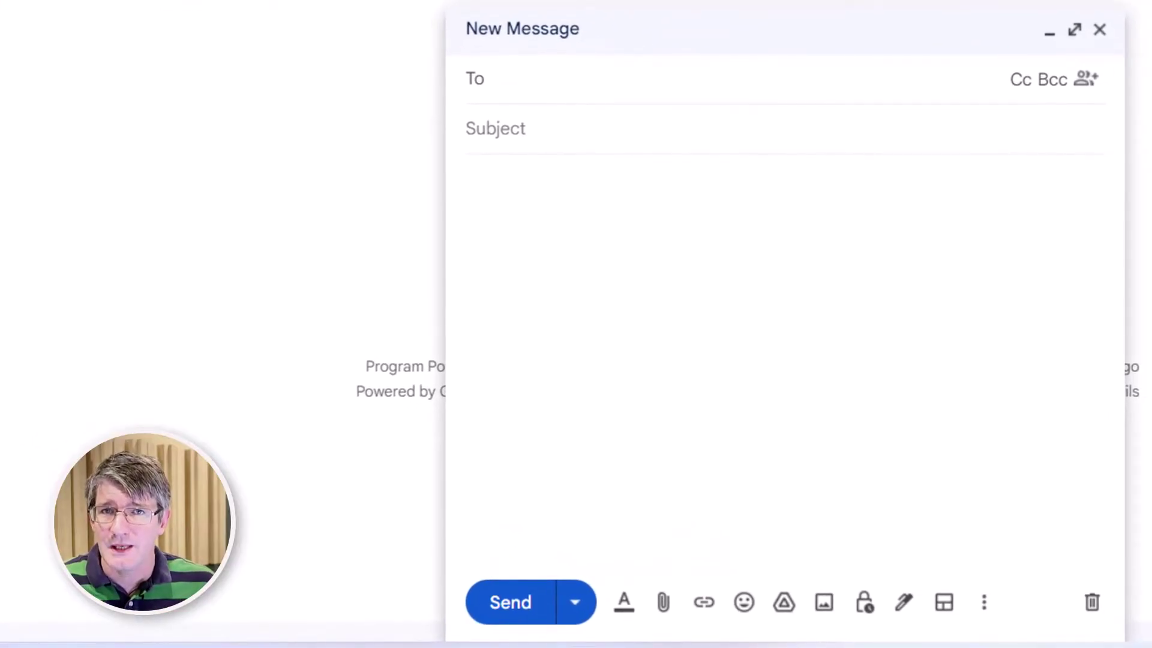
click(623, 124)
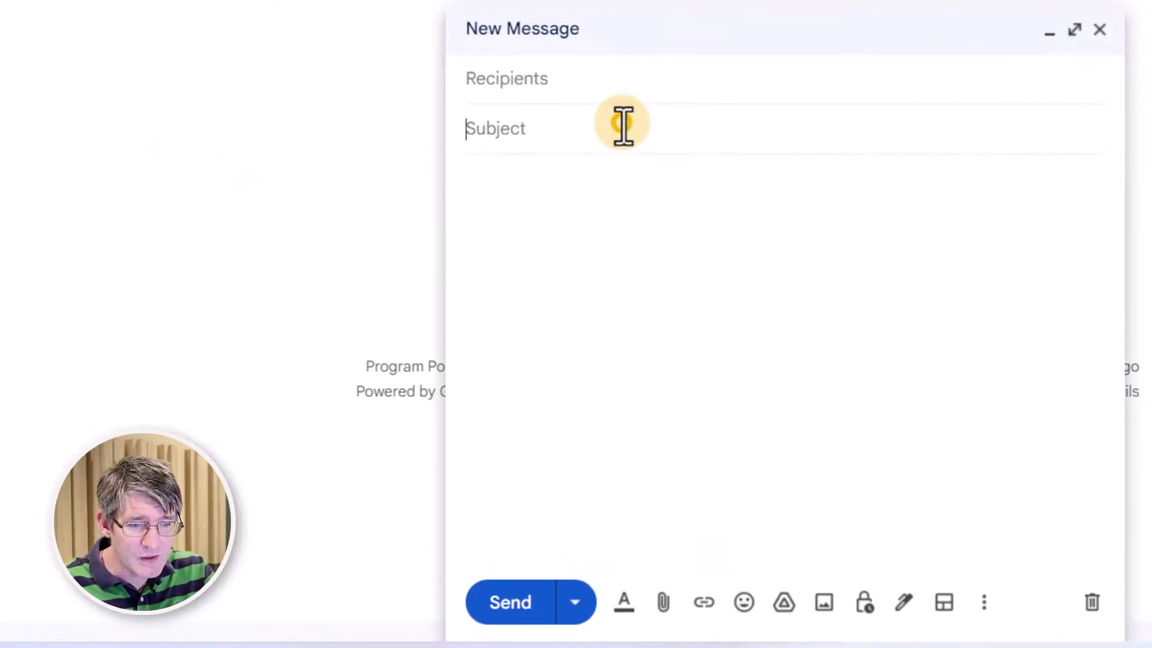
text(Ann)
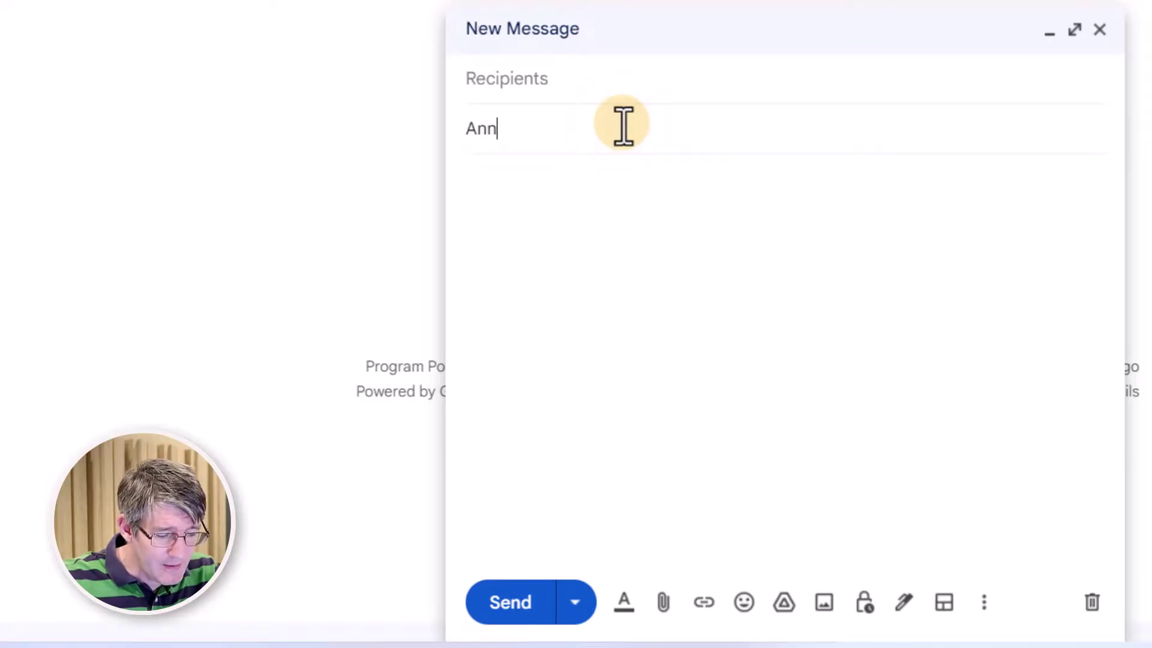
text(ounment of ne)
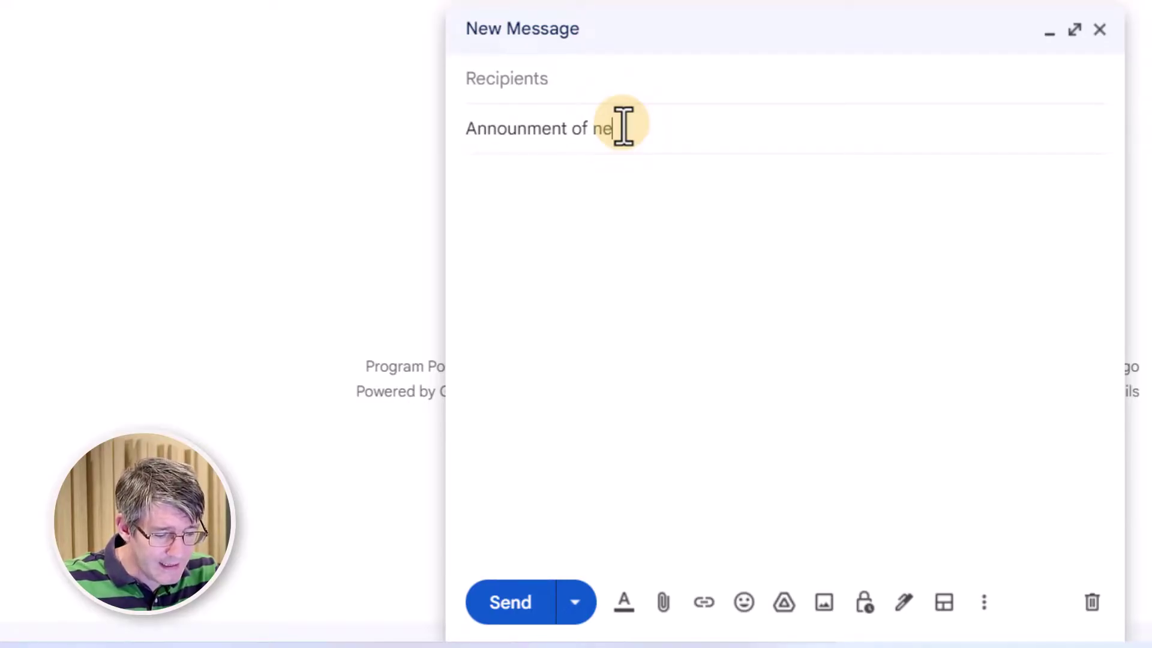
text(xt year's)
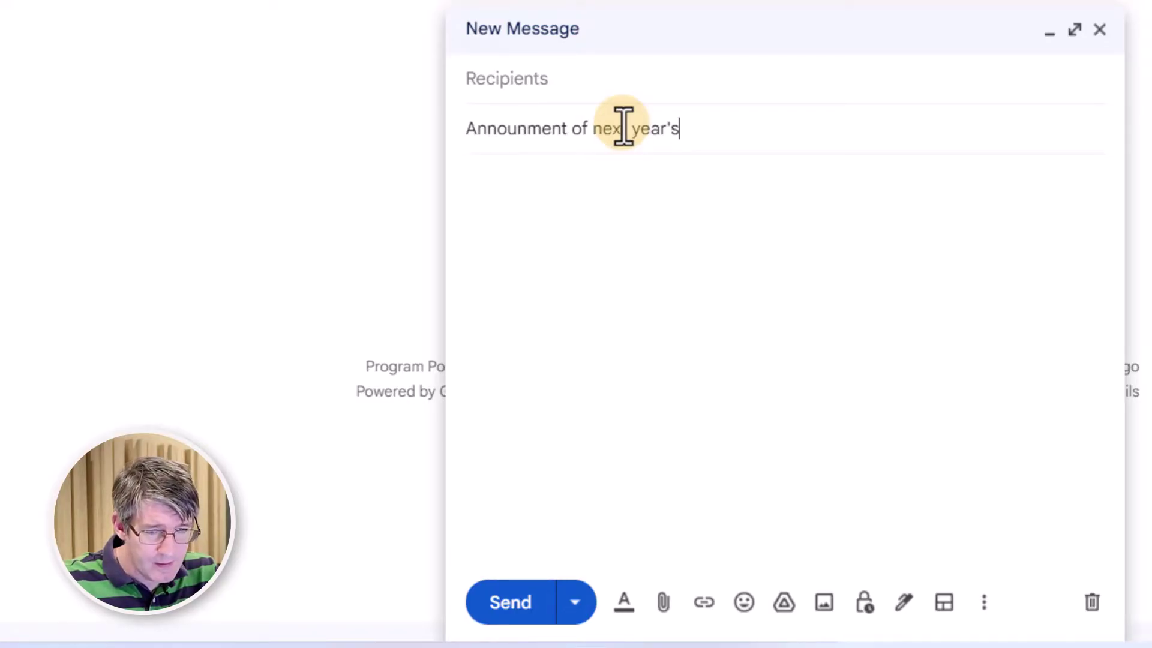
text(t year's house)
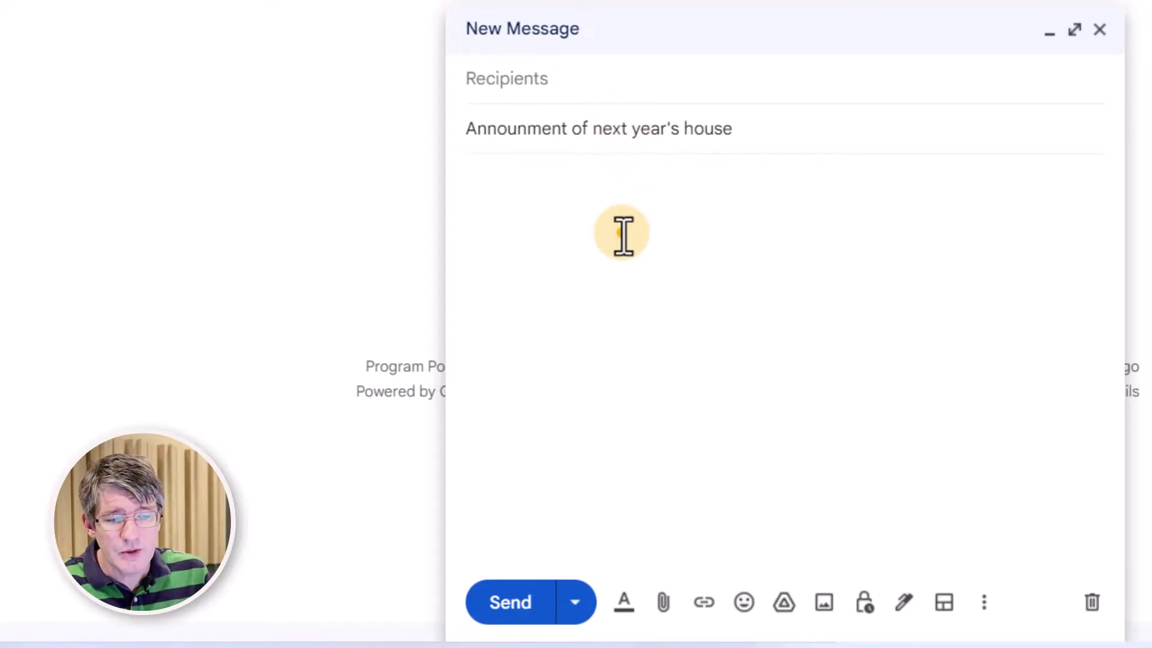
click(624, 234)
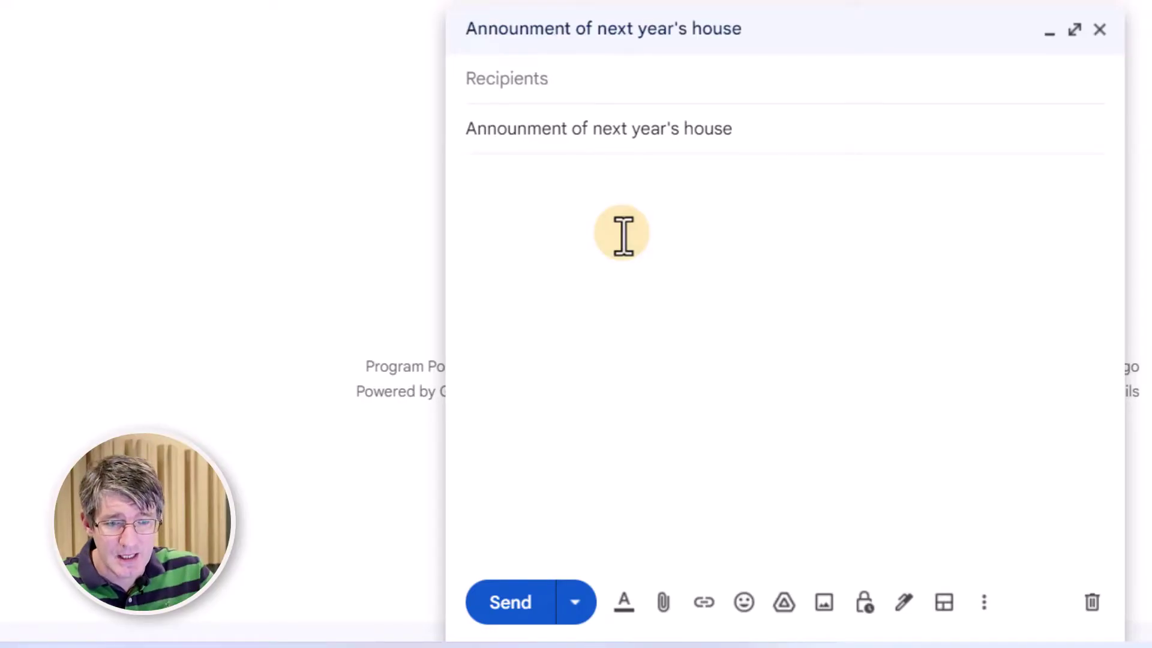
- Enable Mail Merge on the draft using the mail merge icon beside Cc/Bcc
click(595, 80)
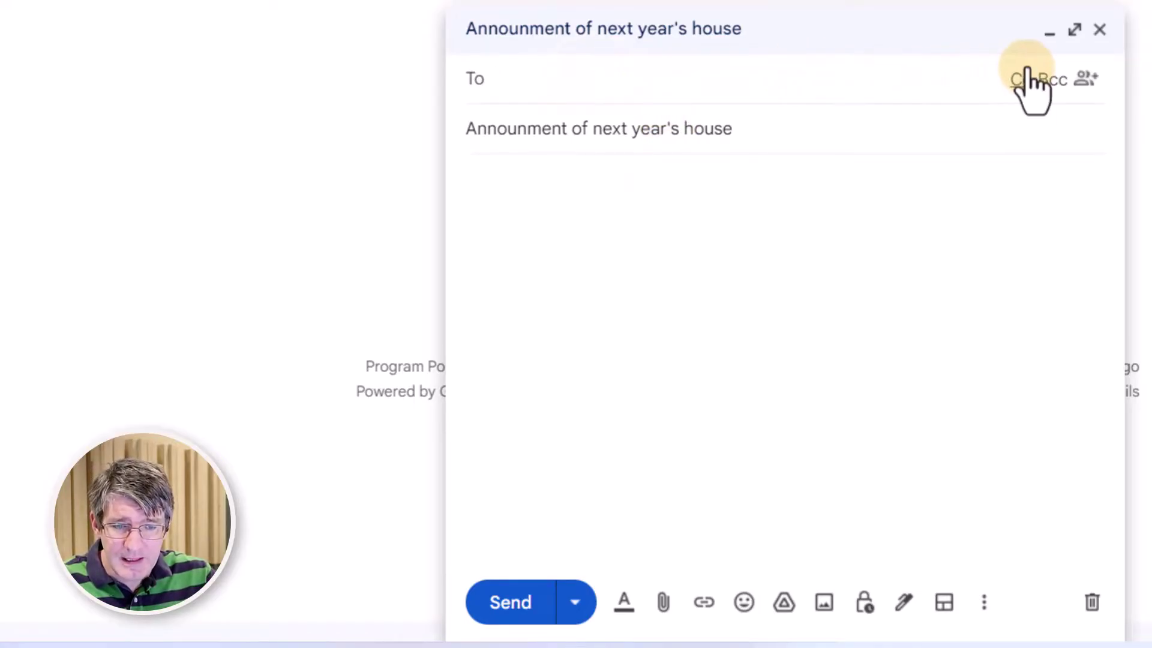
click(1089, 83)
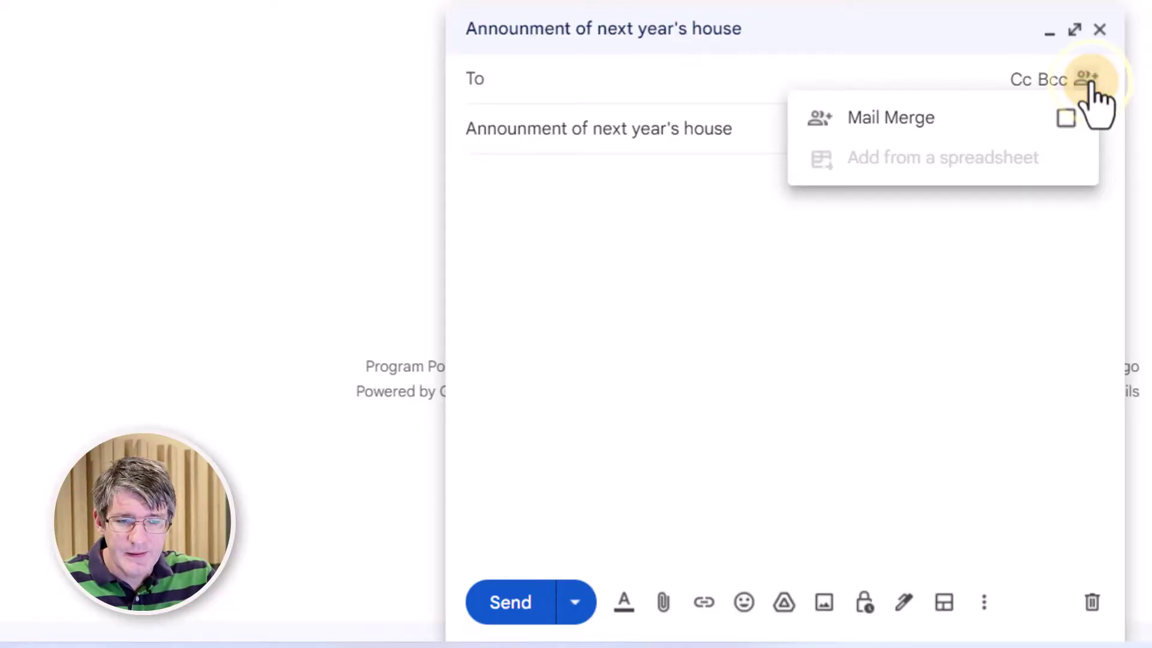
click(1067, 119)
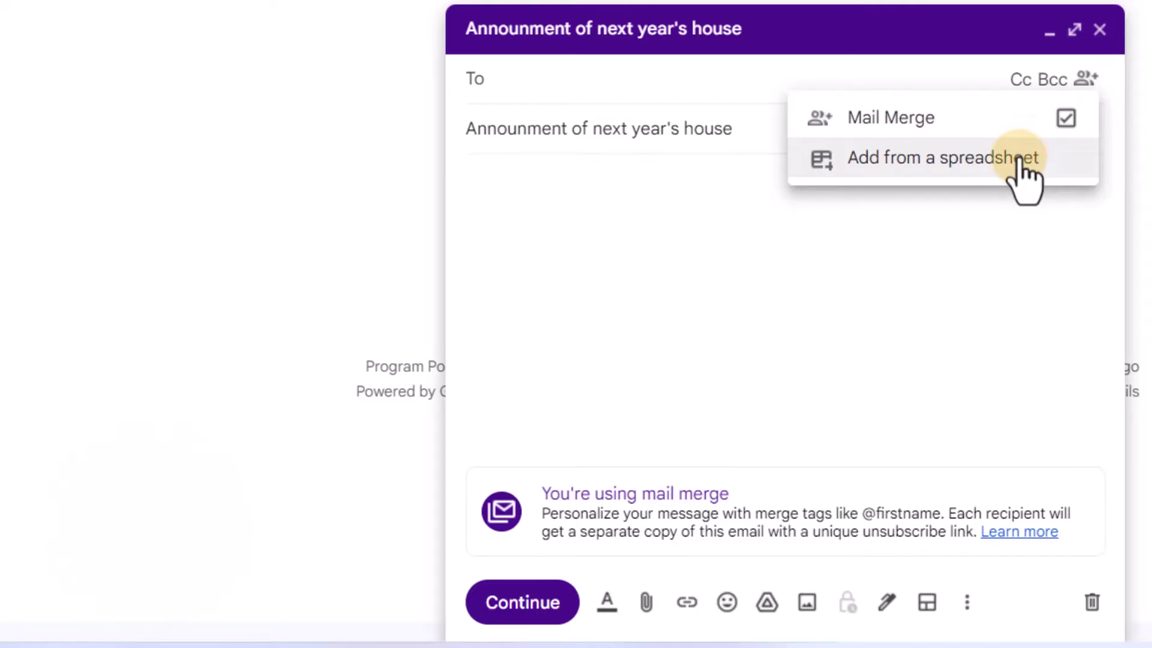
- Add recipients from the Sample Data Students spreadsheet and start assigning its email column
click(1020, 161)
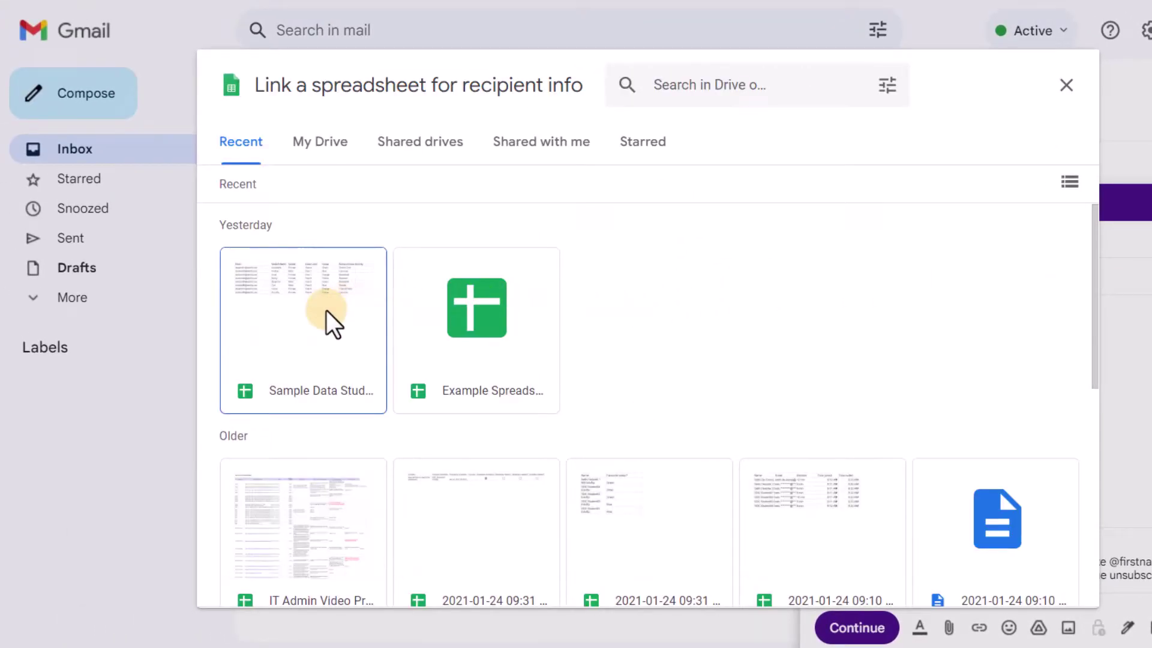
double_click(293, 316)
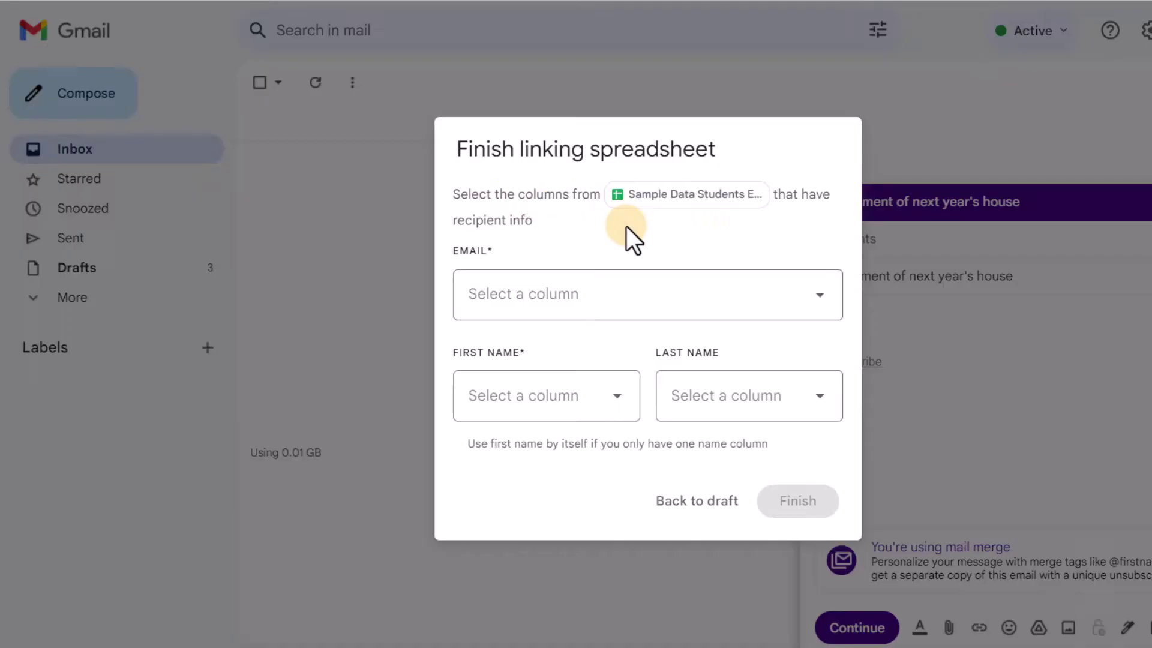
click(571, 292)
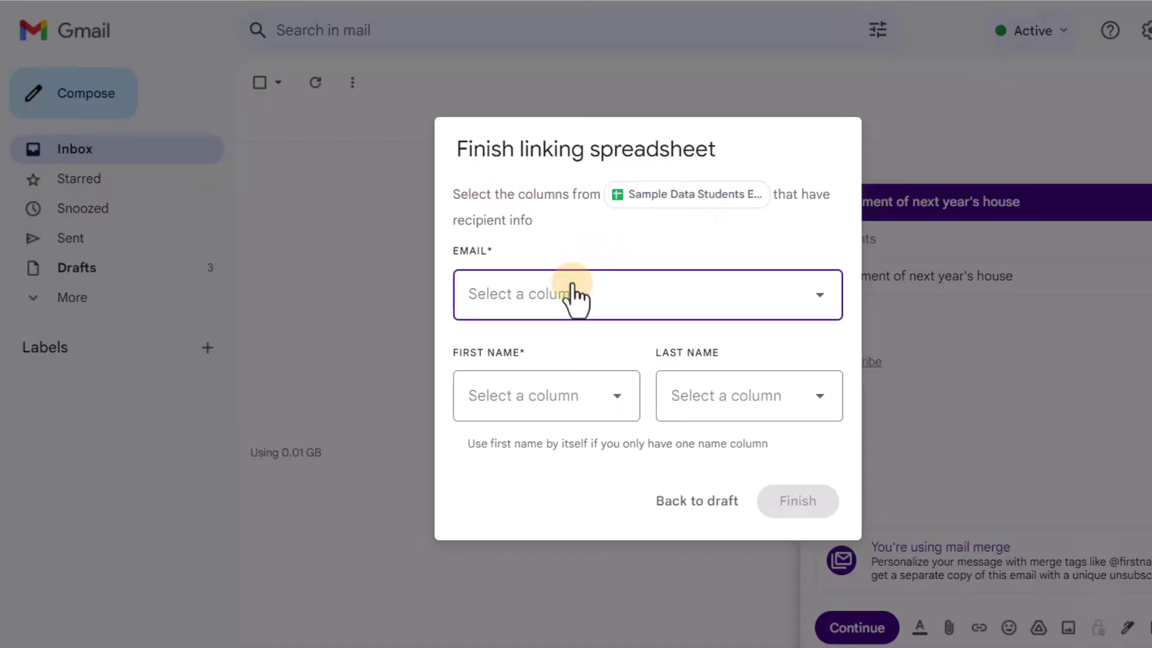
click(621, 206)
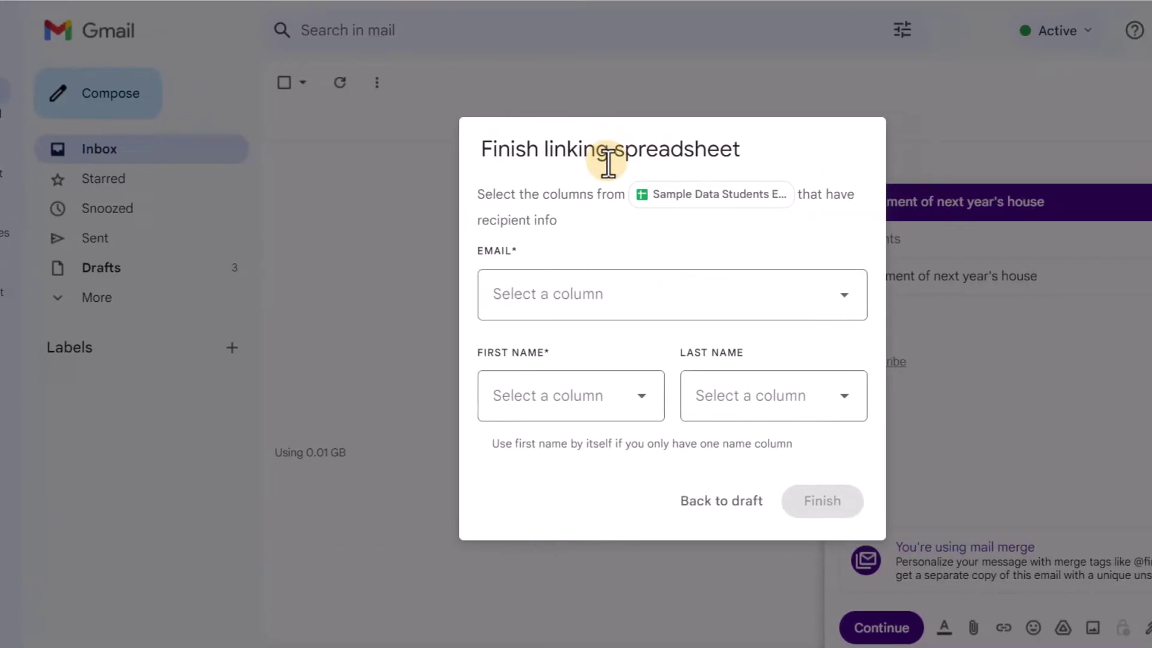
click(565, 303)
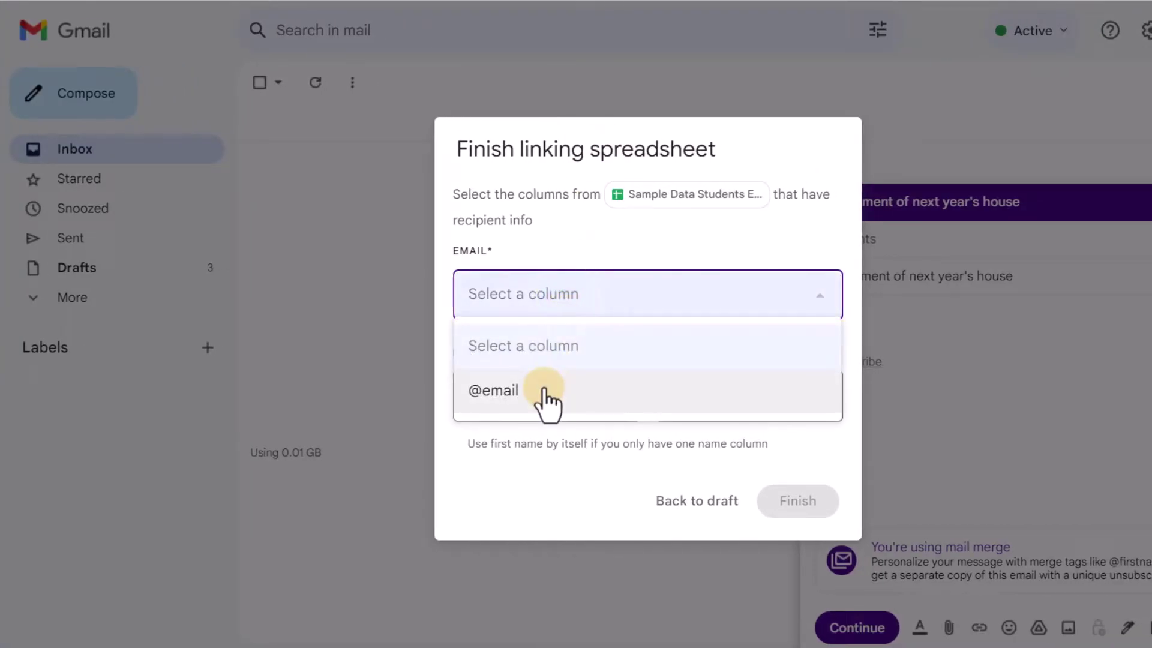
click(545, 392)
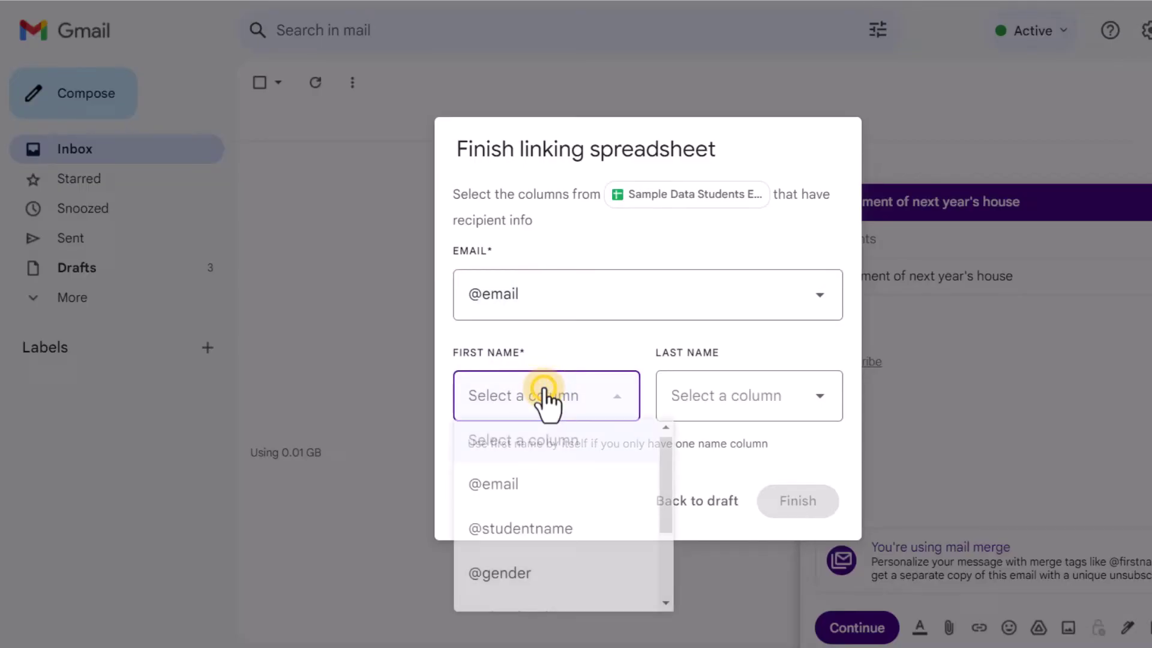
click(553, 529)
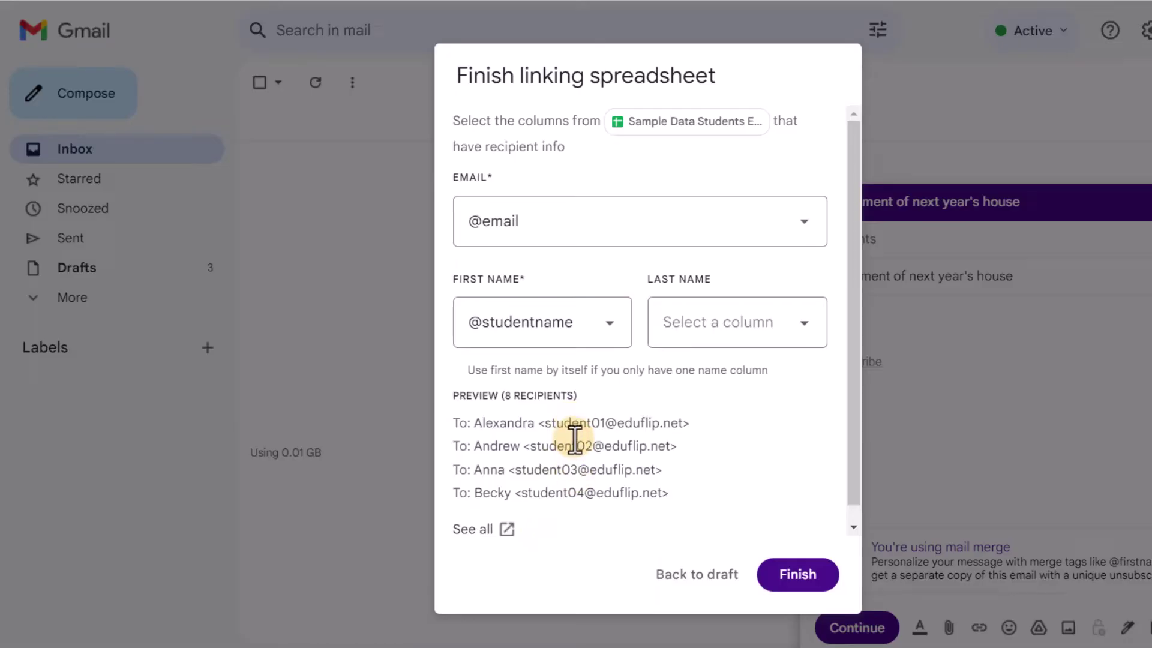
scroll(580, 458, down, 1)
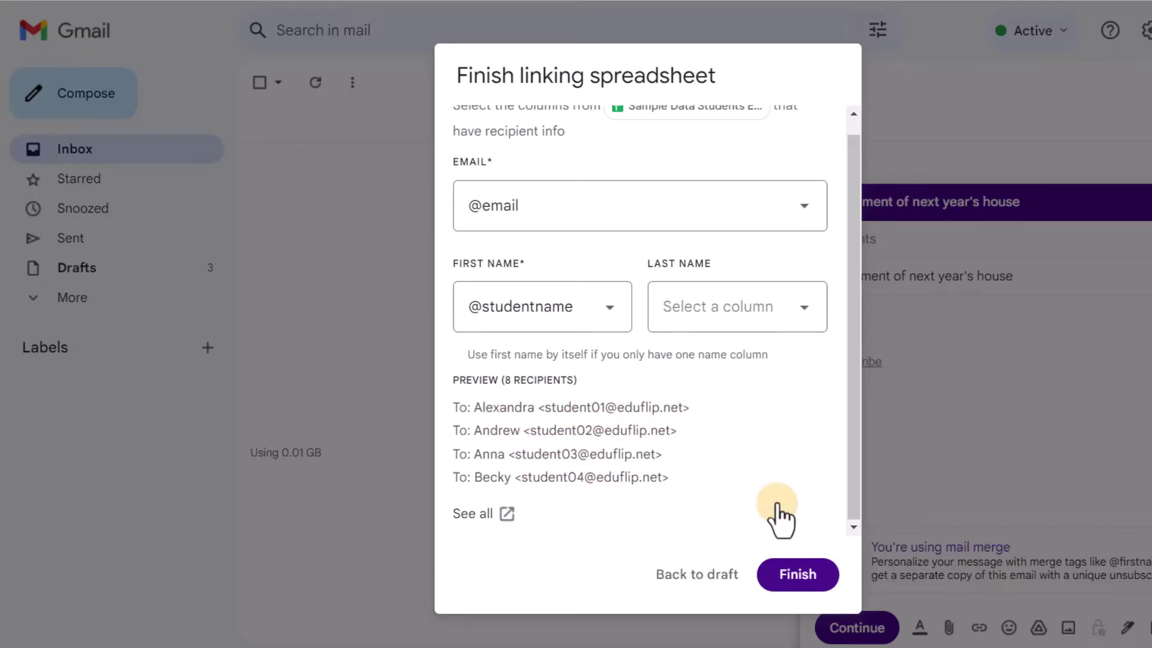
click(797, 574)
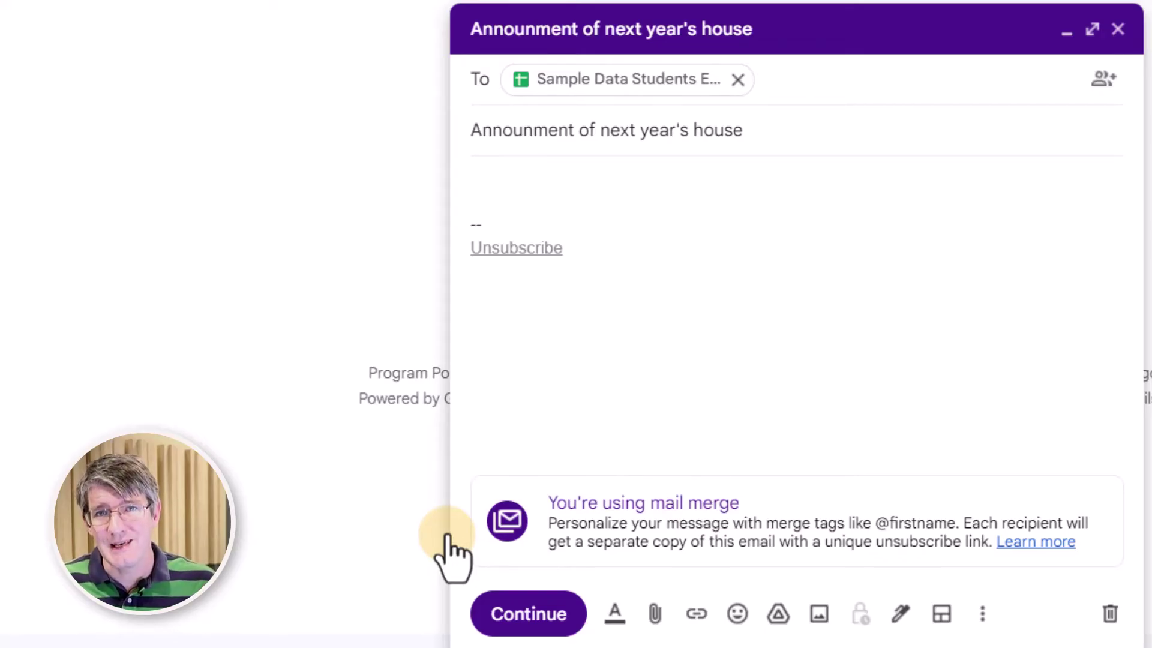
click(505, 176)
text(Dea)
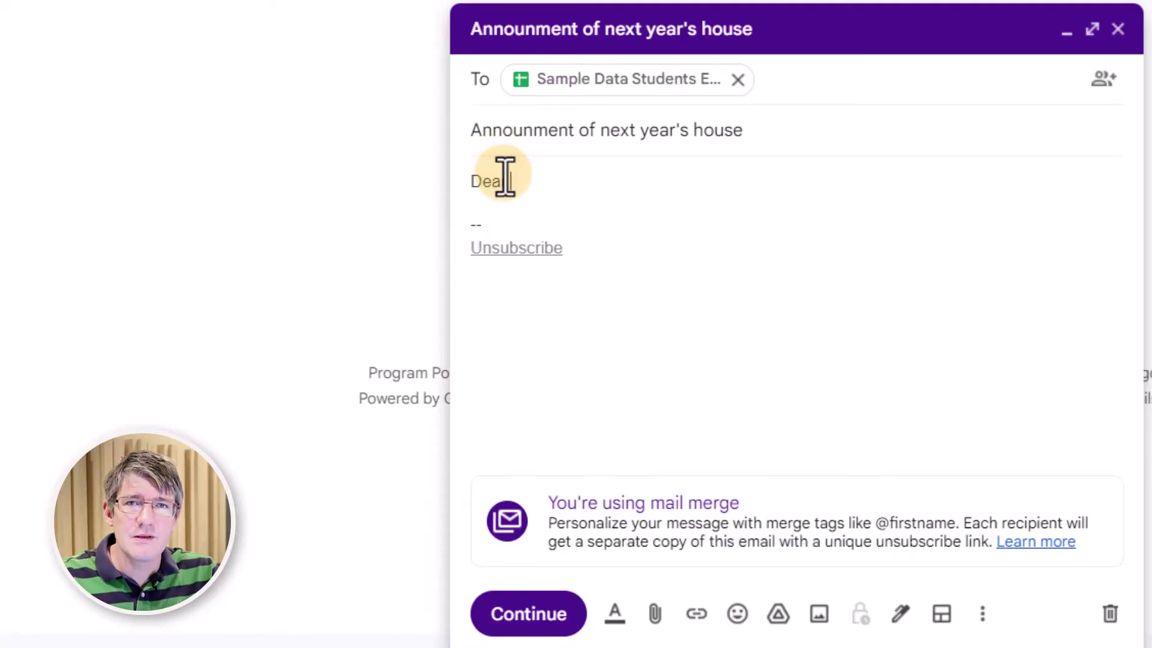
text(r)
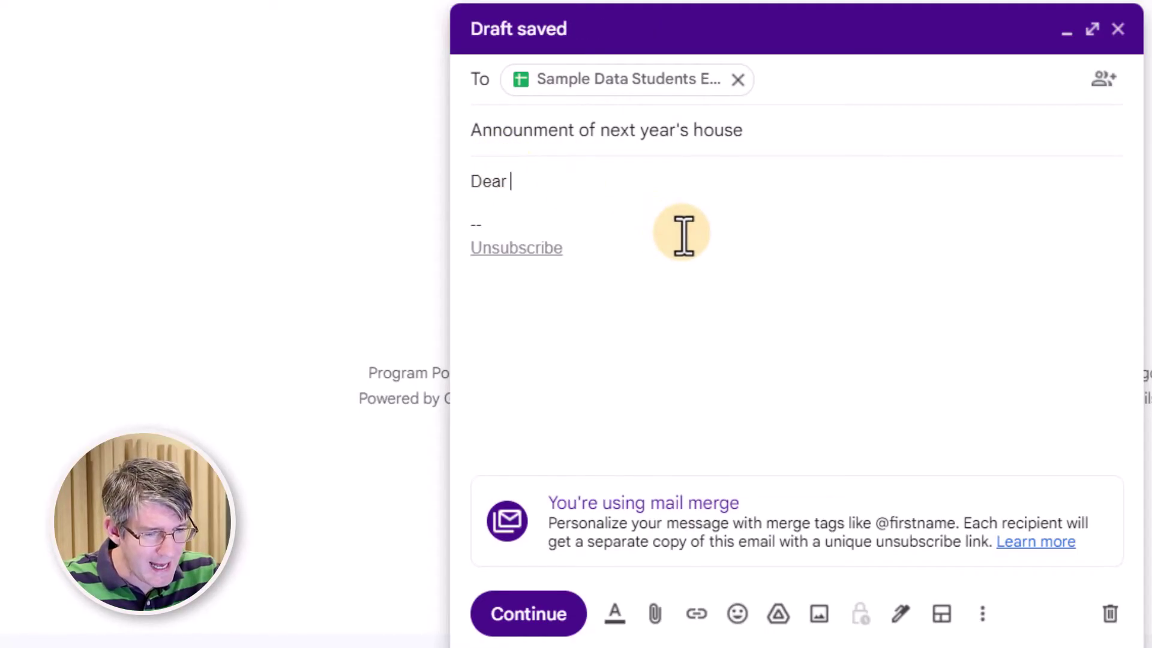
text( @)
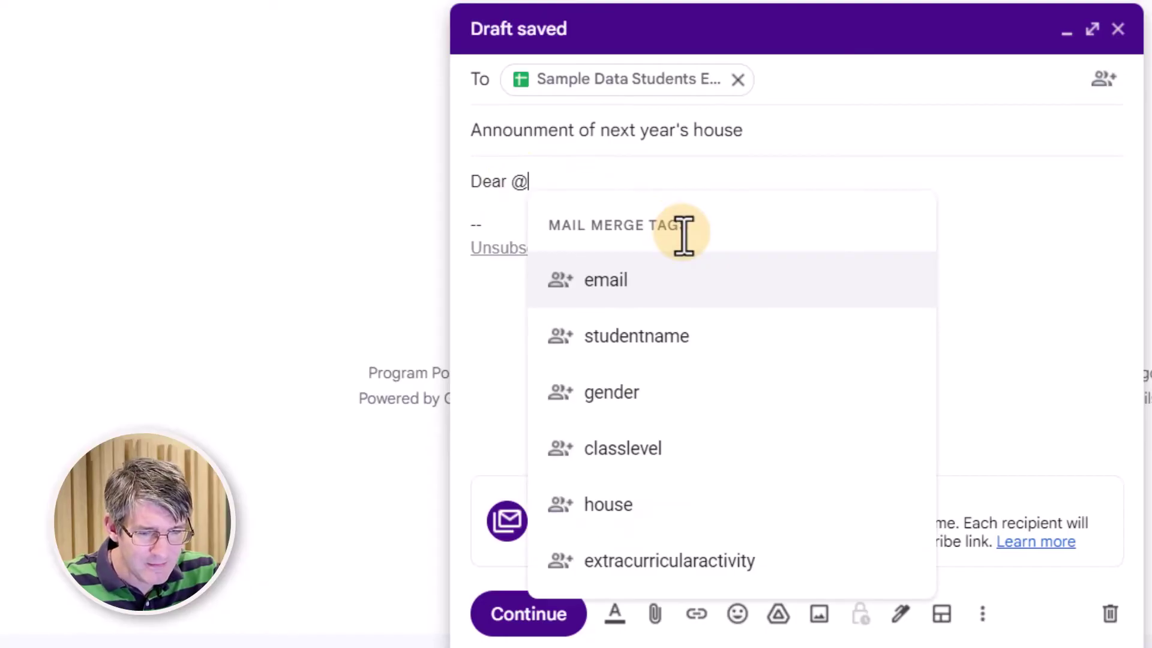
click(684, 342)
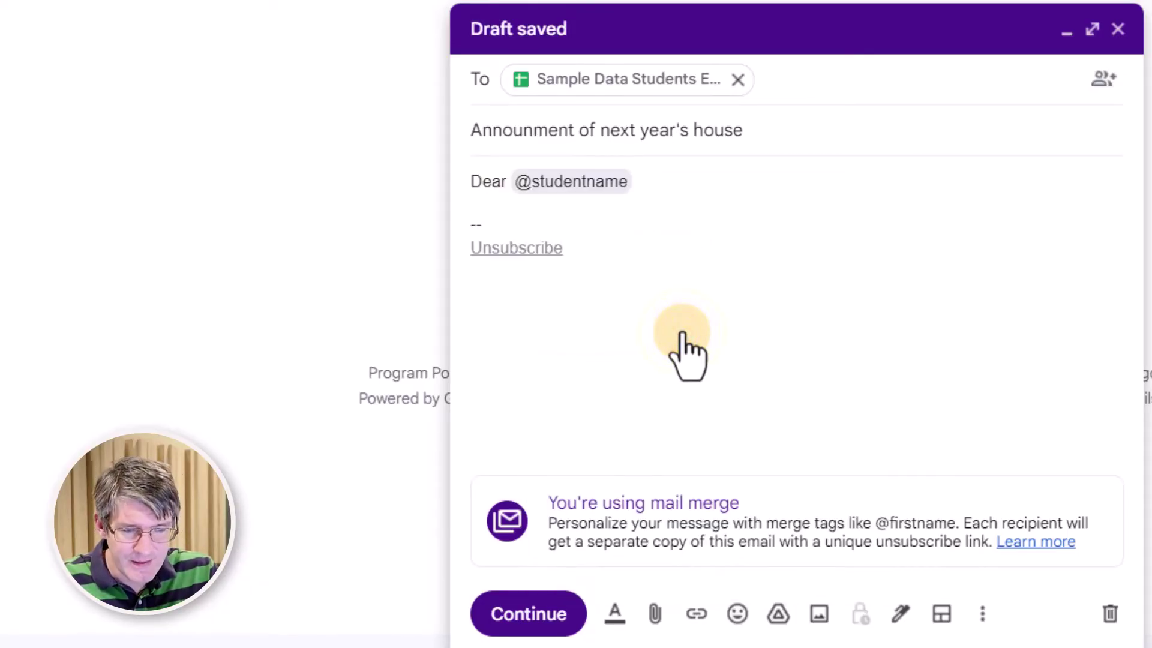
text(,)
key(Return)
key(Return)
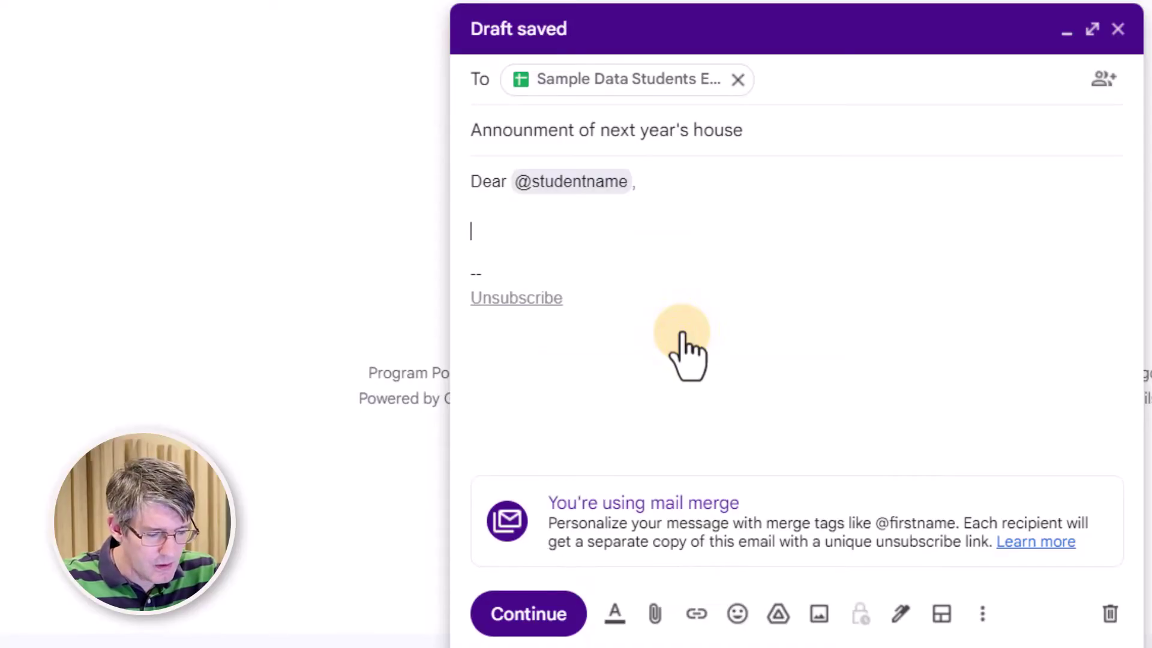
text(I am pleased t)
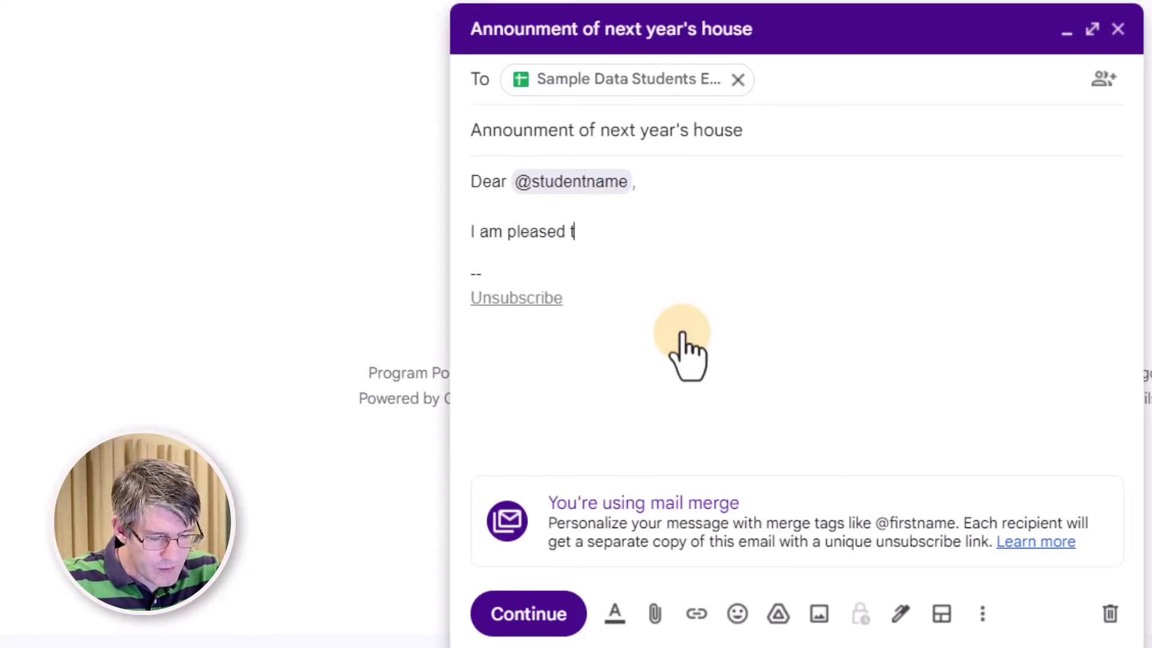
text(o annonce that f)
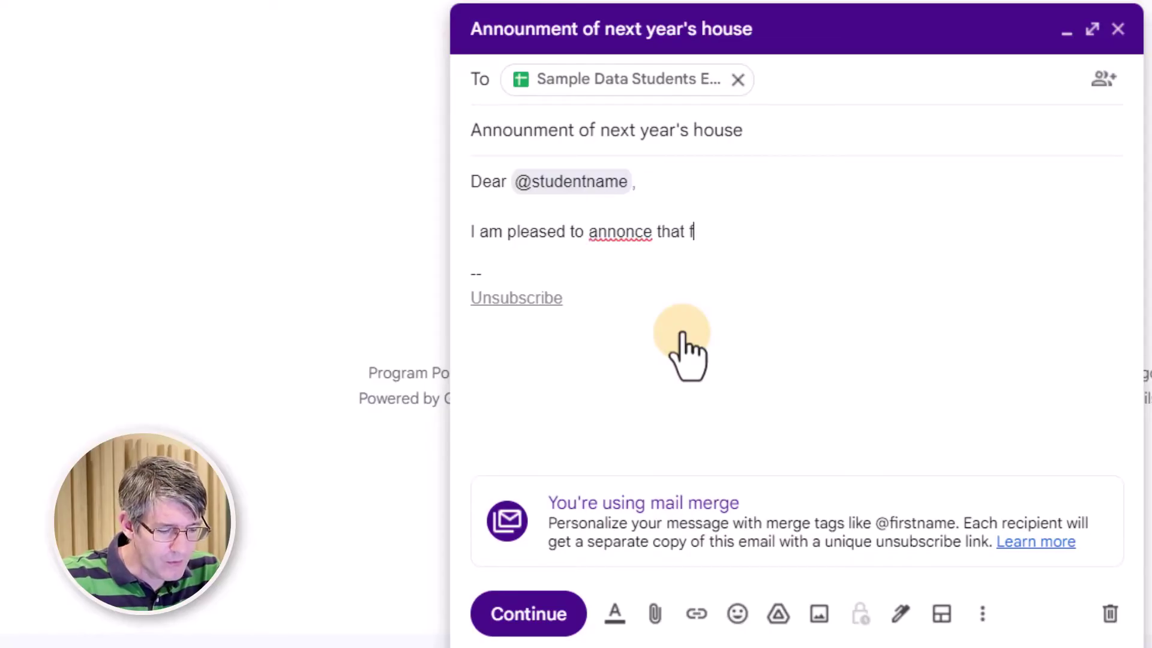
text(or next yea)
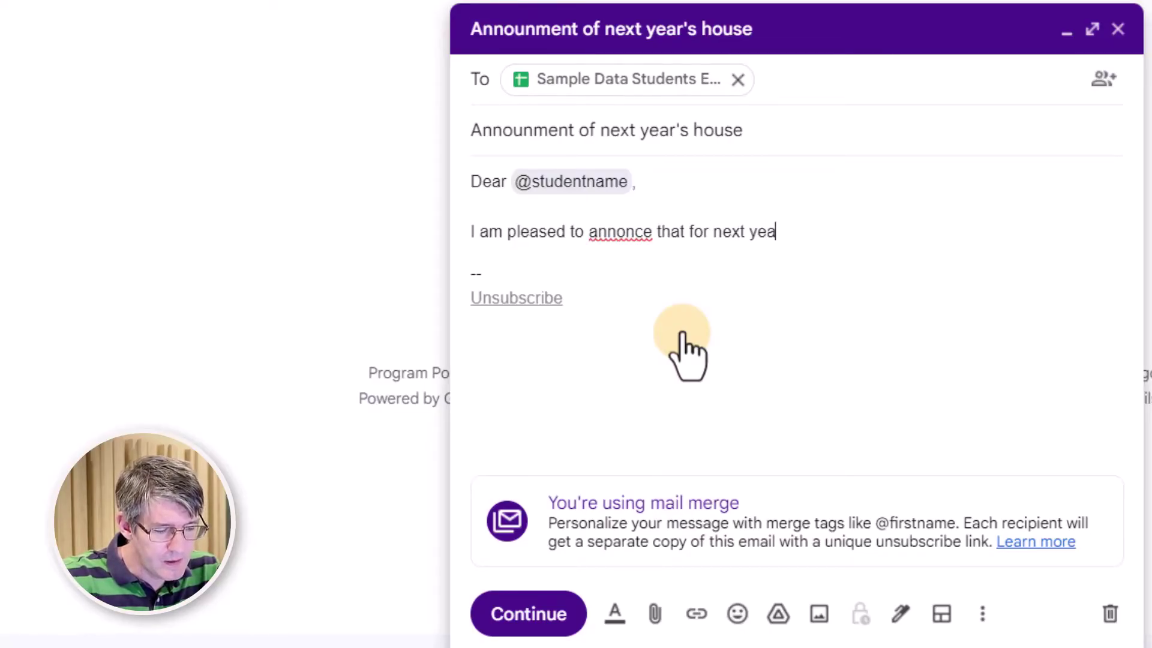
text(r you will b)
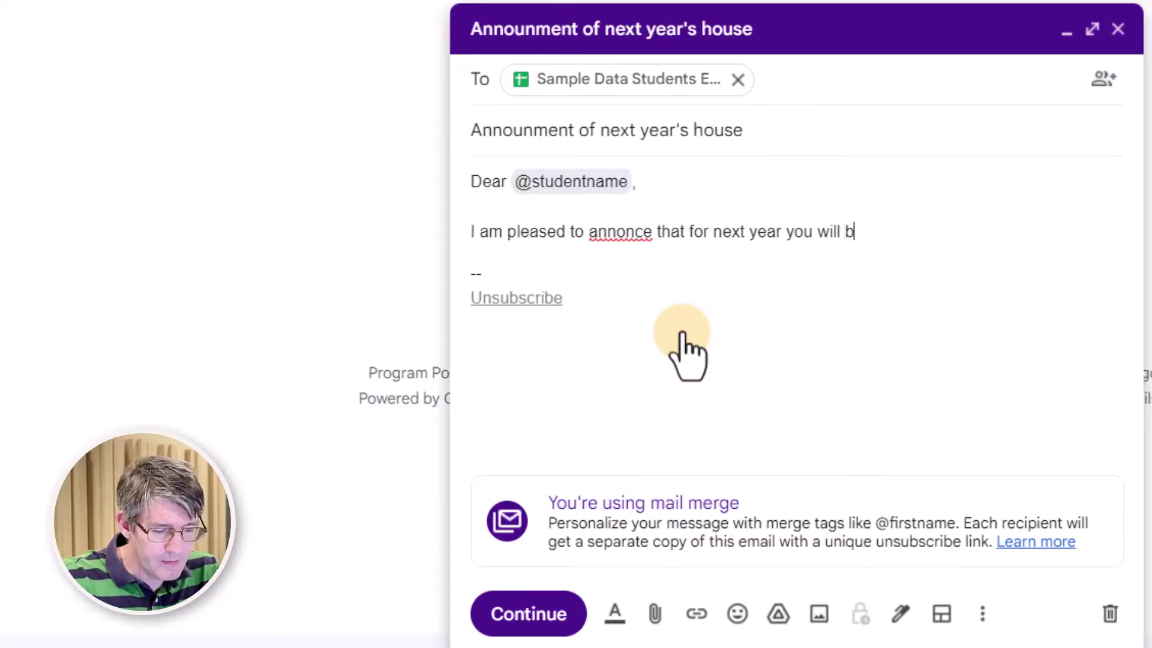
text(e part of the)
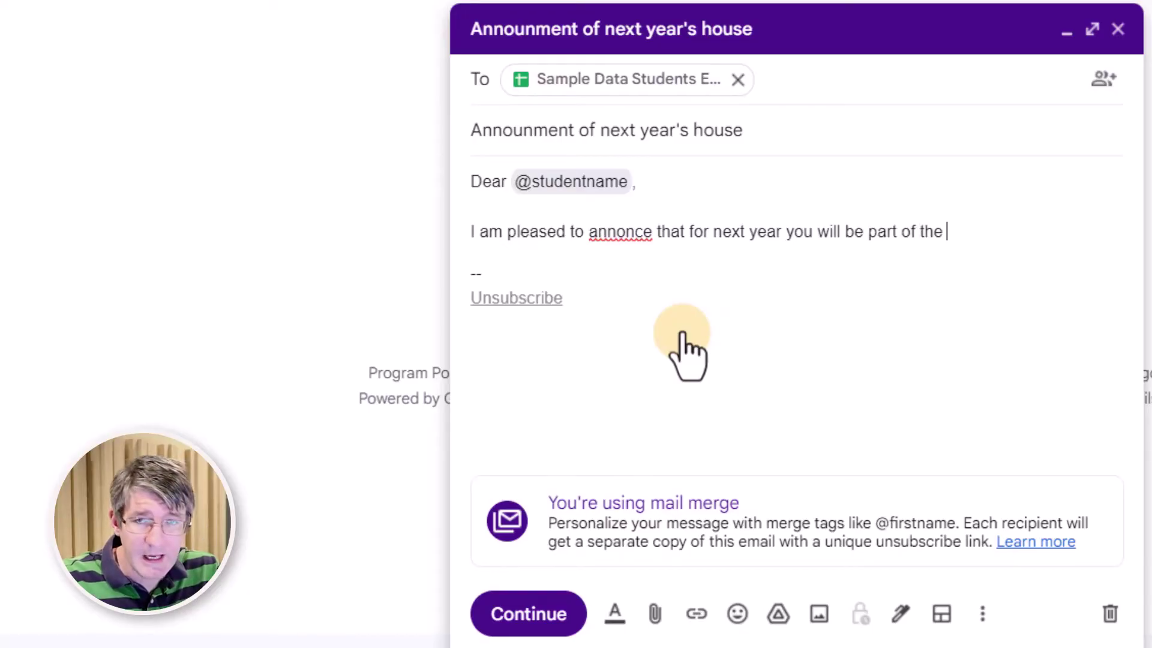
click(1001, 228)
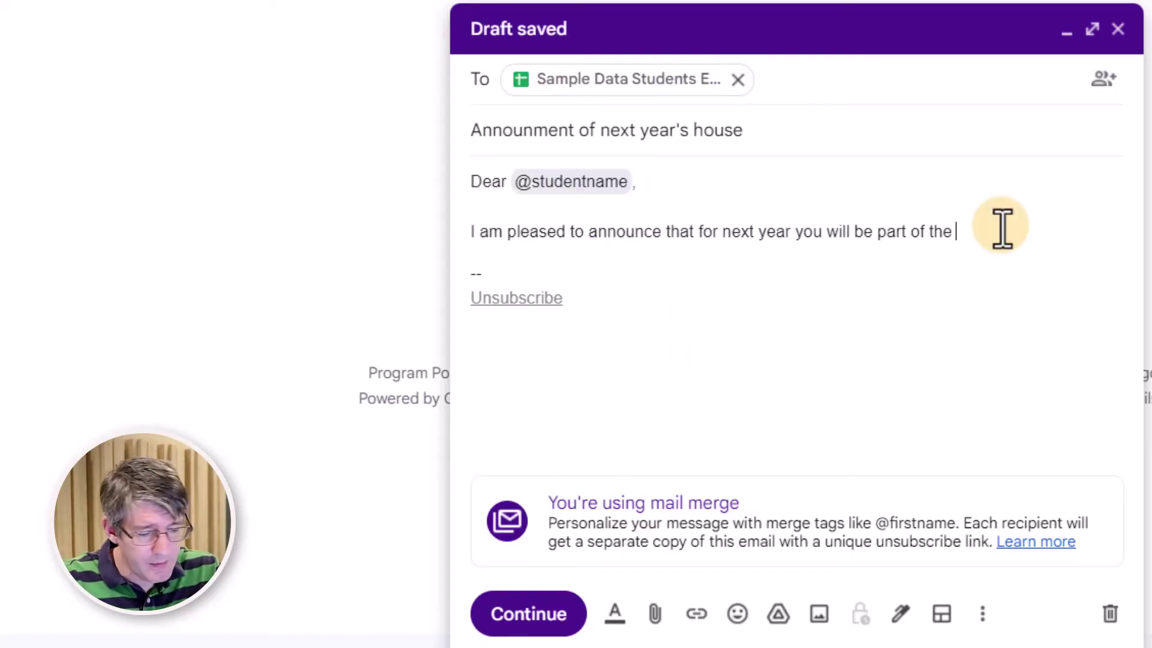
text(@)
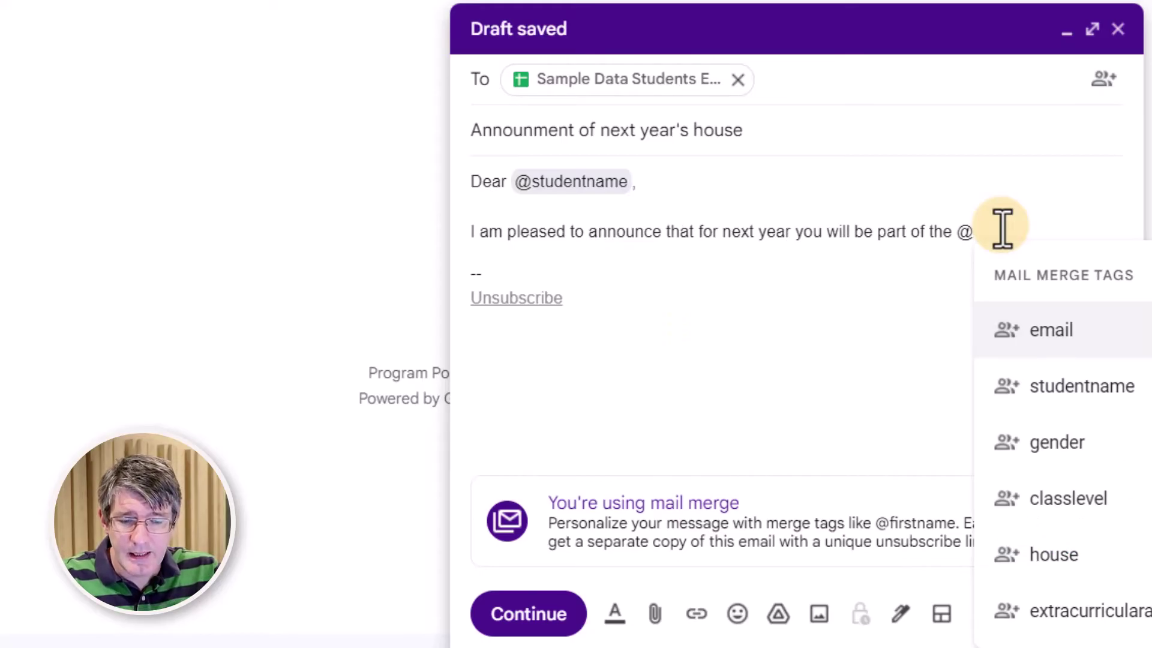
click(1111, 564)
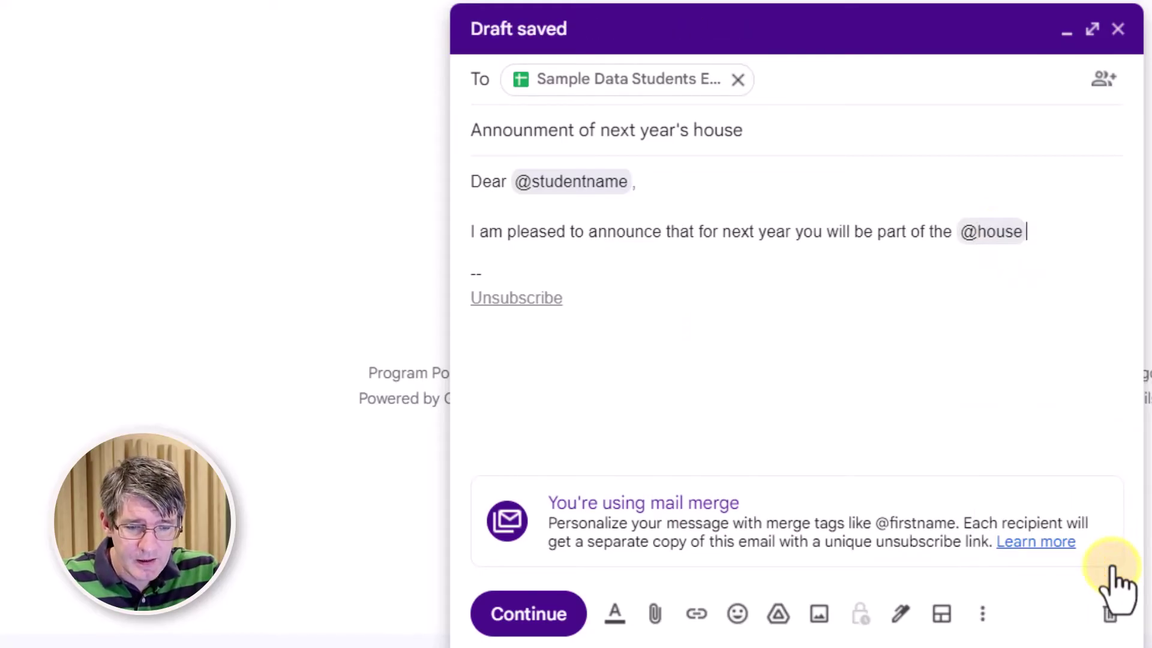
text(House)
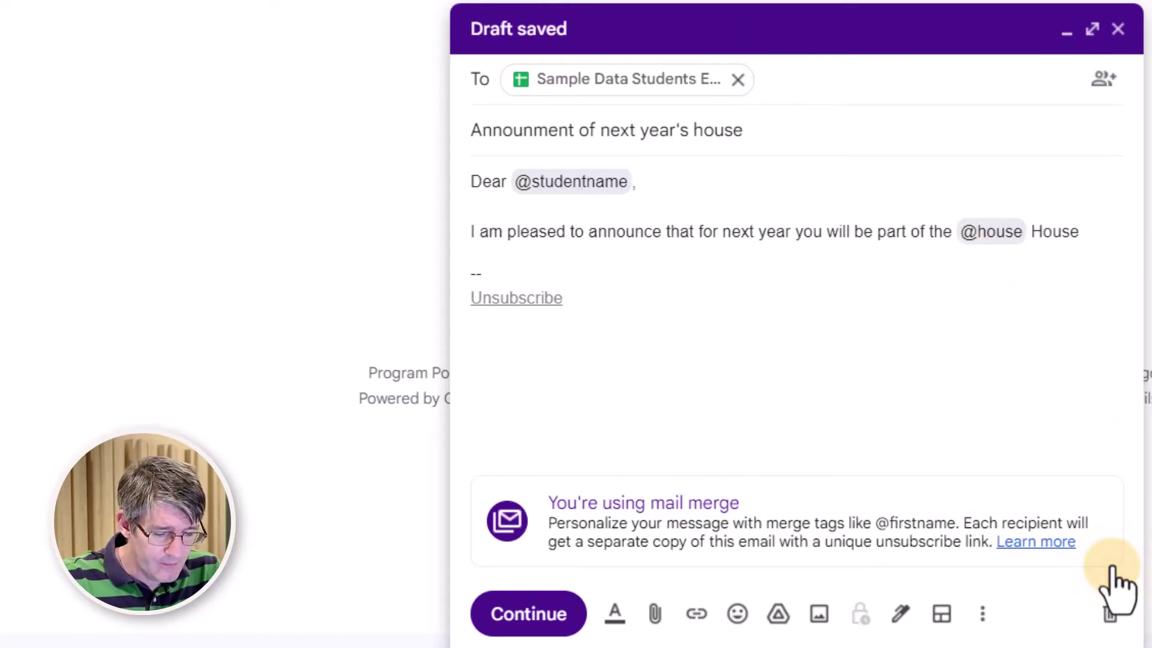
text(.)
key(Return)
text(Looking)
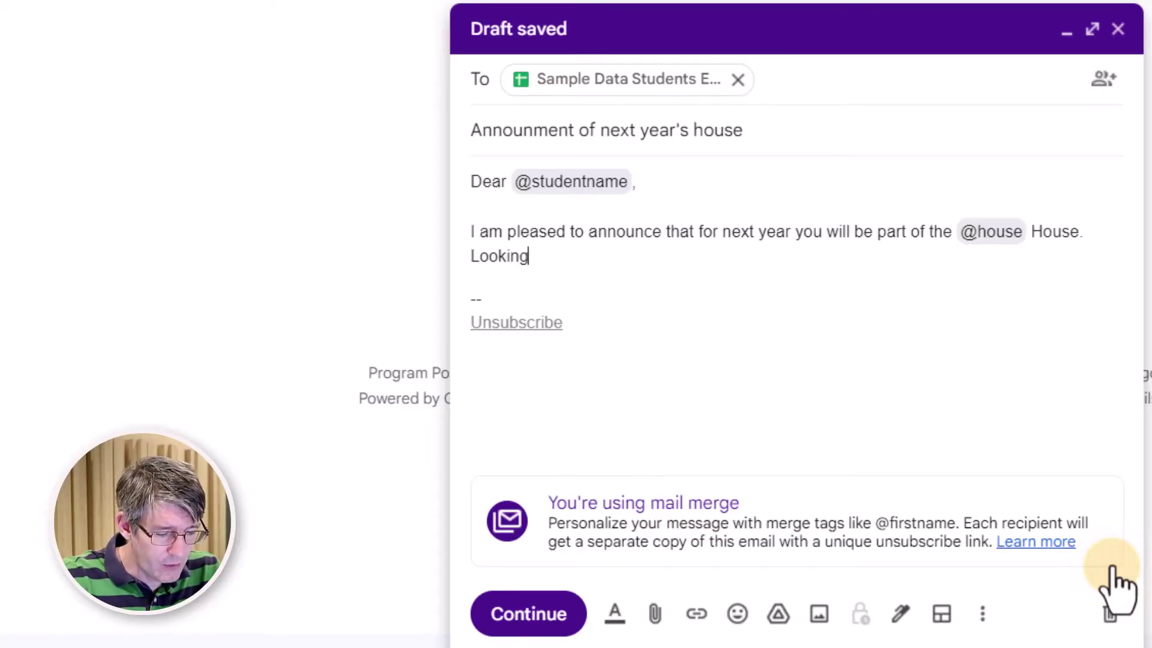
text( forward )
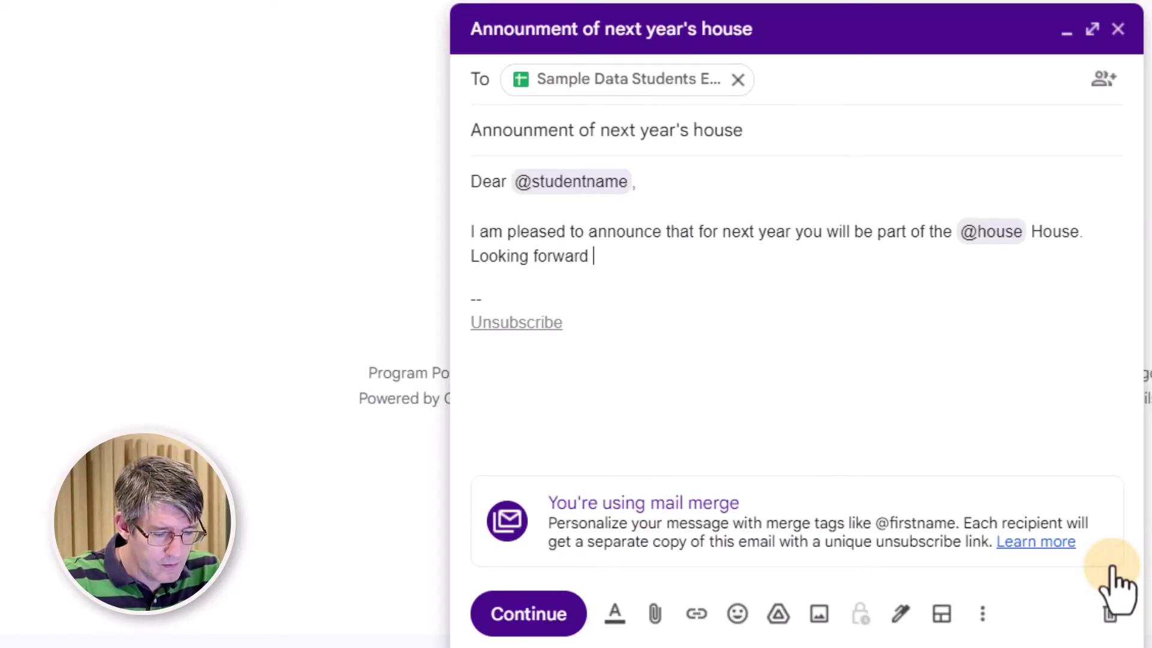
text(to another gre)
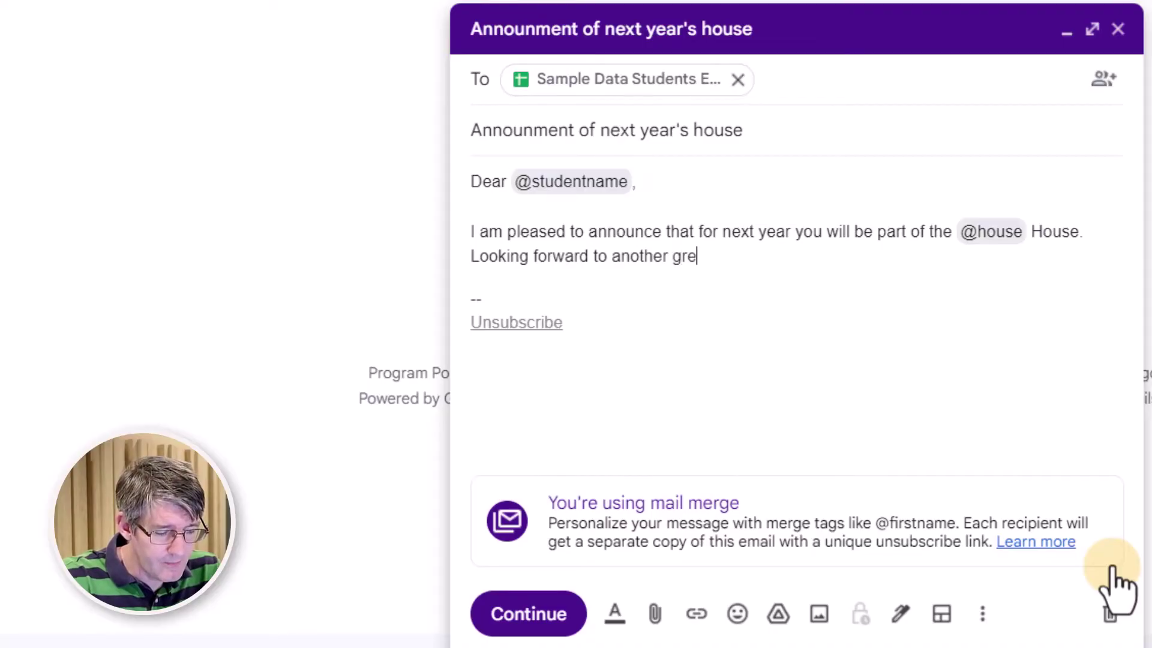
text(at year as you move )
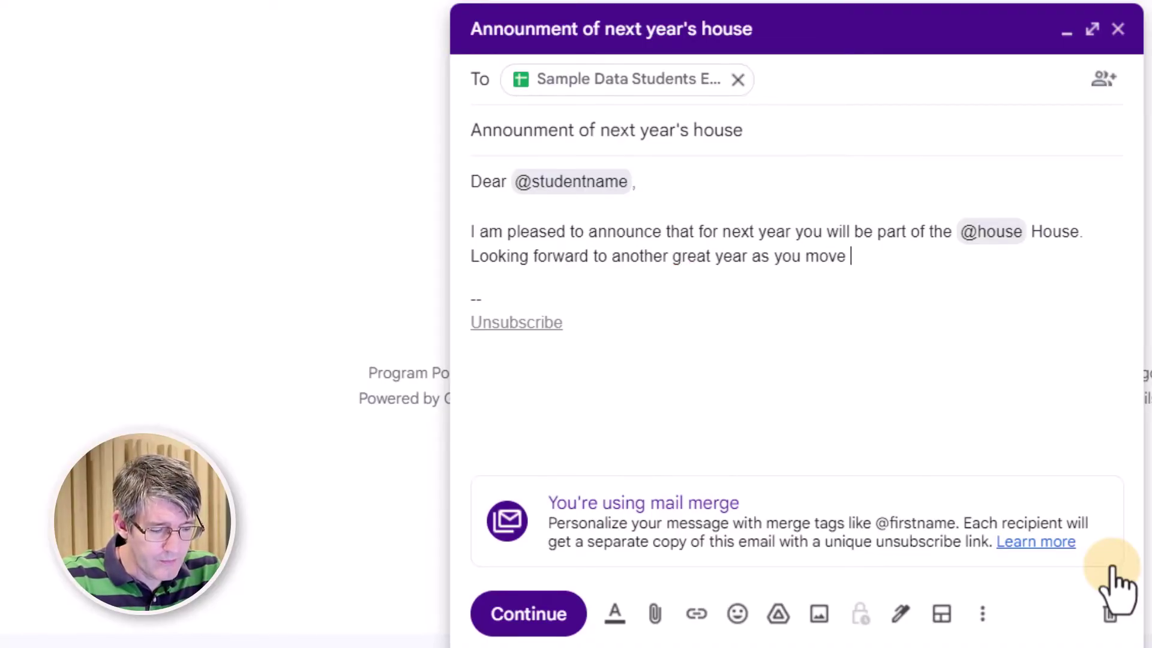
text(into @)
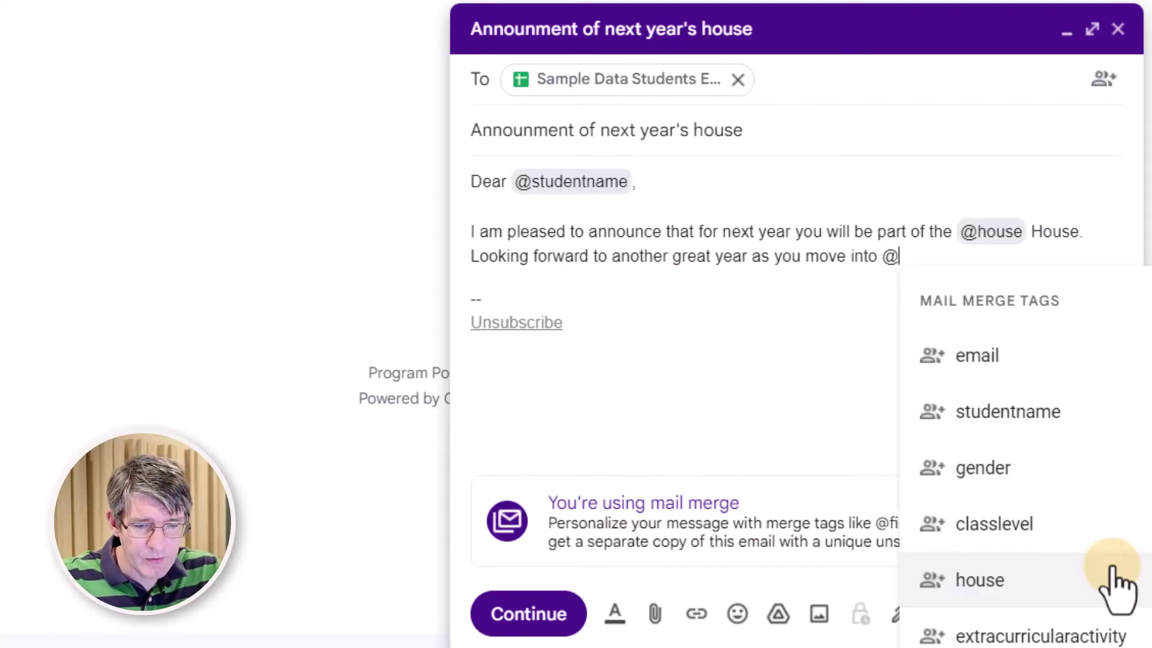
click(1011, 523)
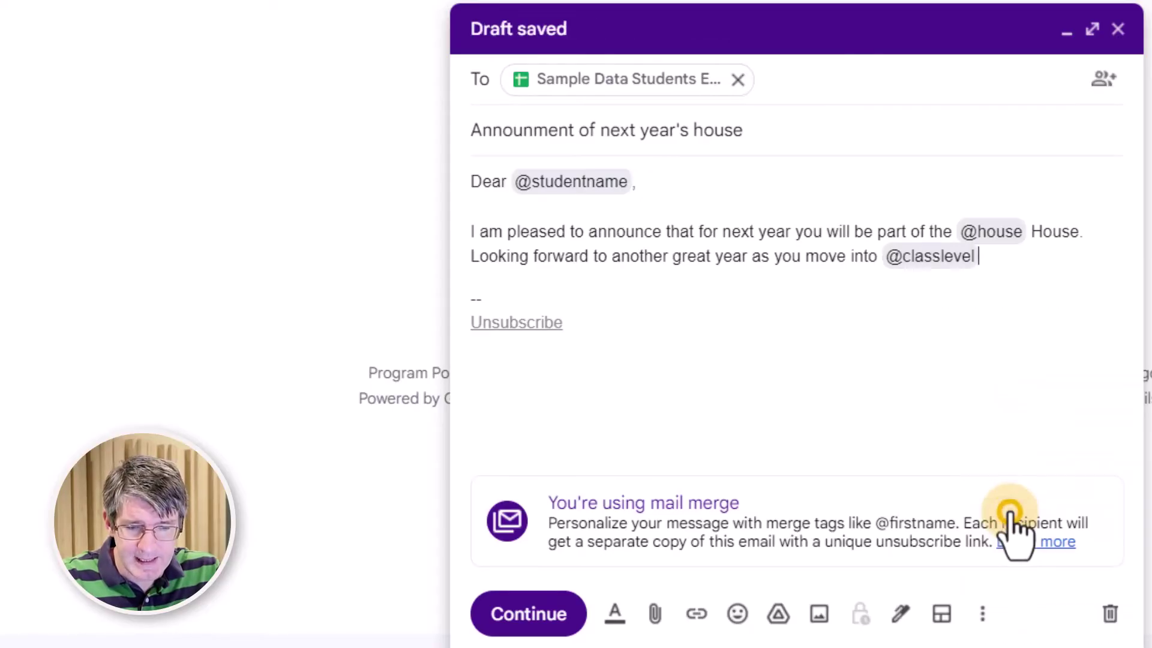
text(.)
key(Return)
key(Return)
text(Kind )
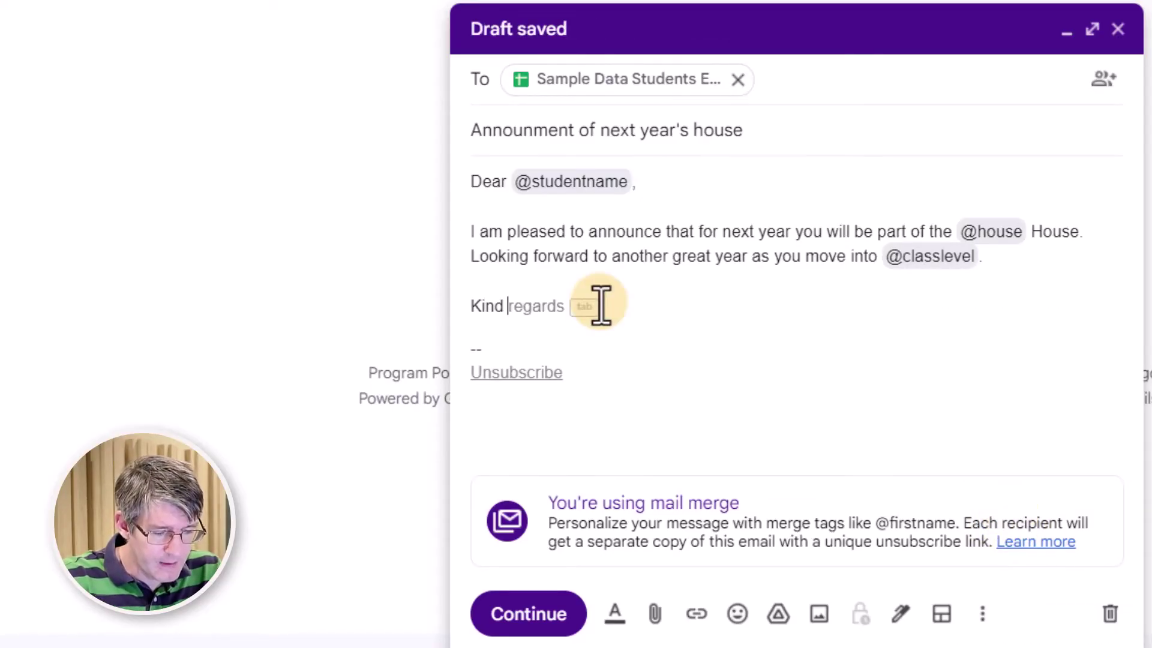
text(regards,)
key(Return)
text(Sethi)
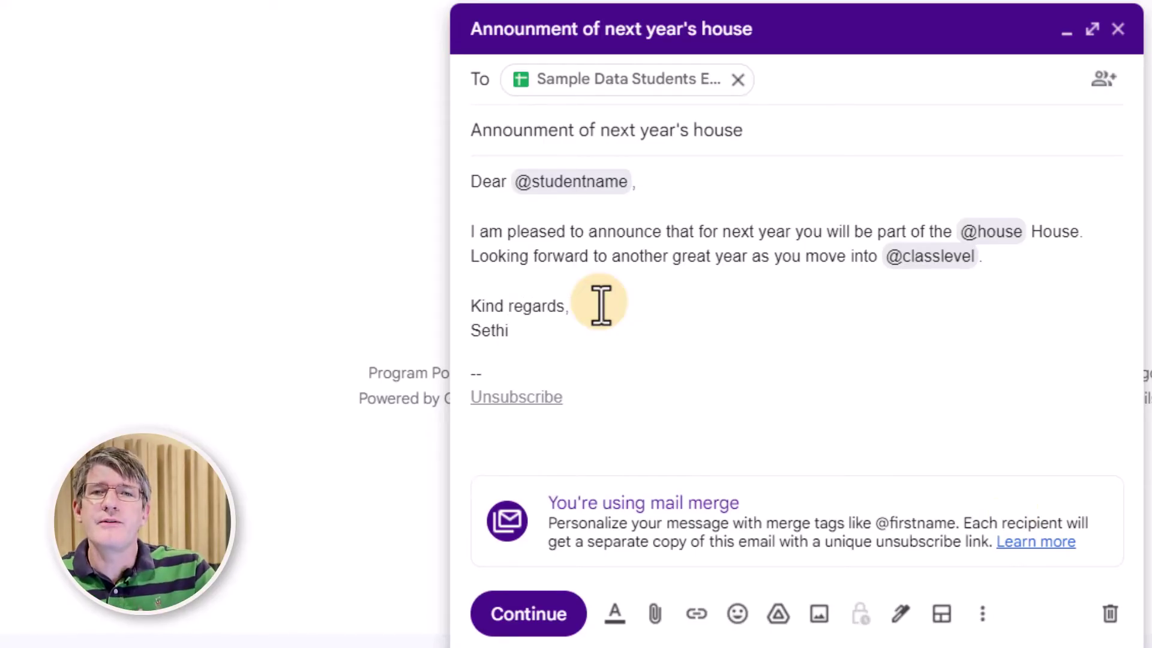
mouse_move(567, 181)
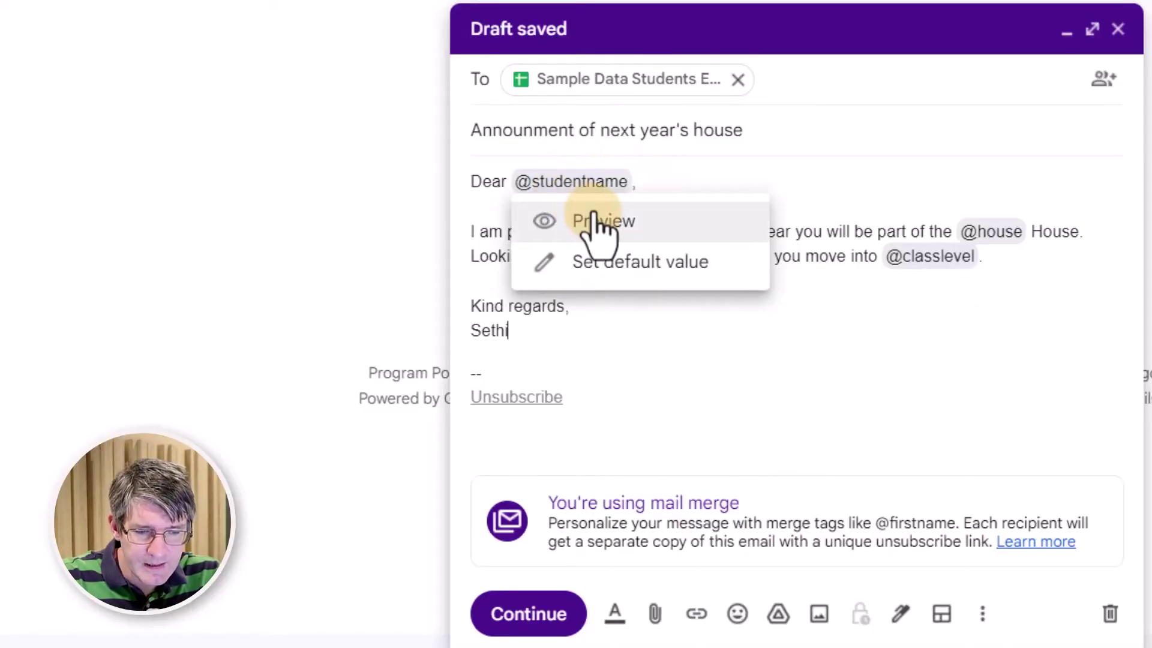
mouse_move(1008, 239)
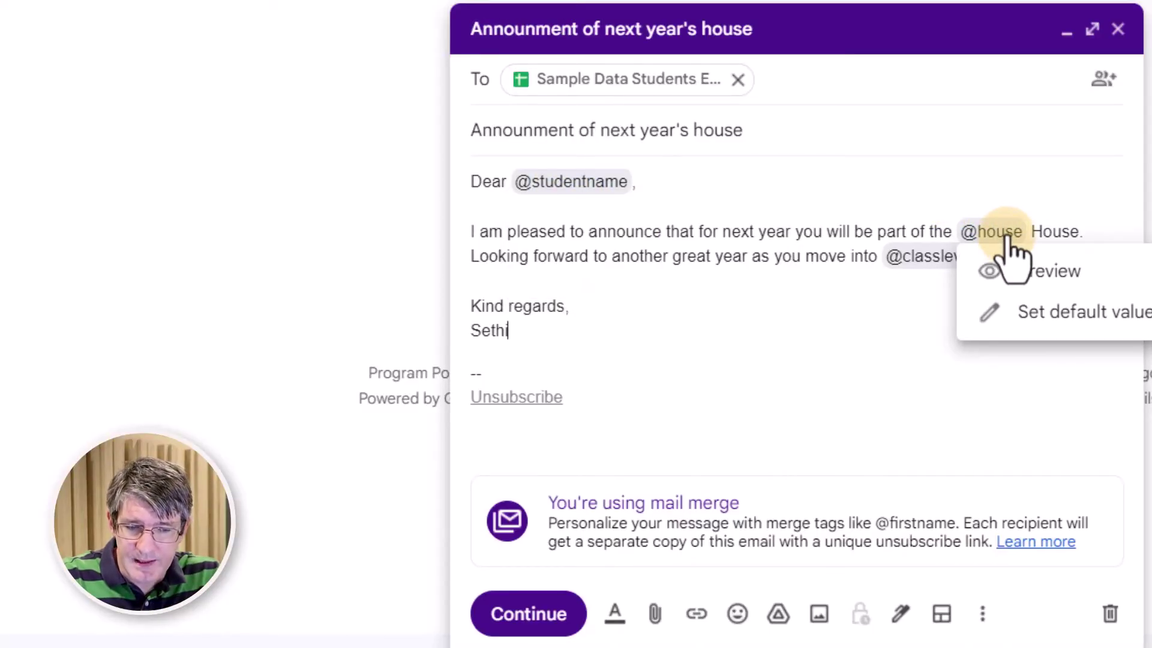
mouse_move(927, 264)
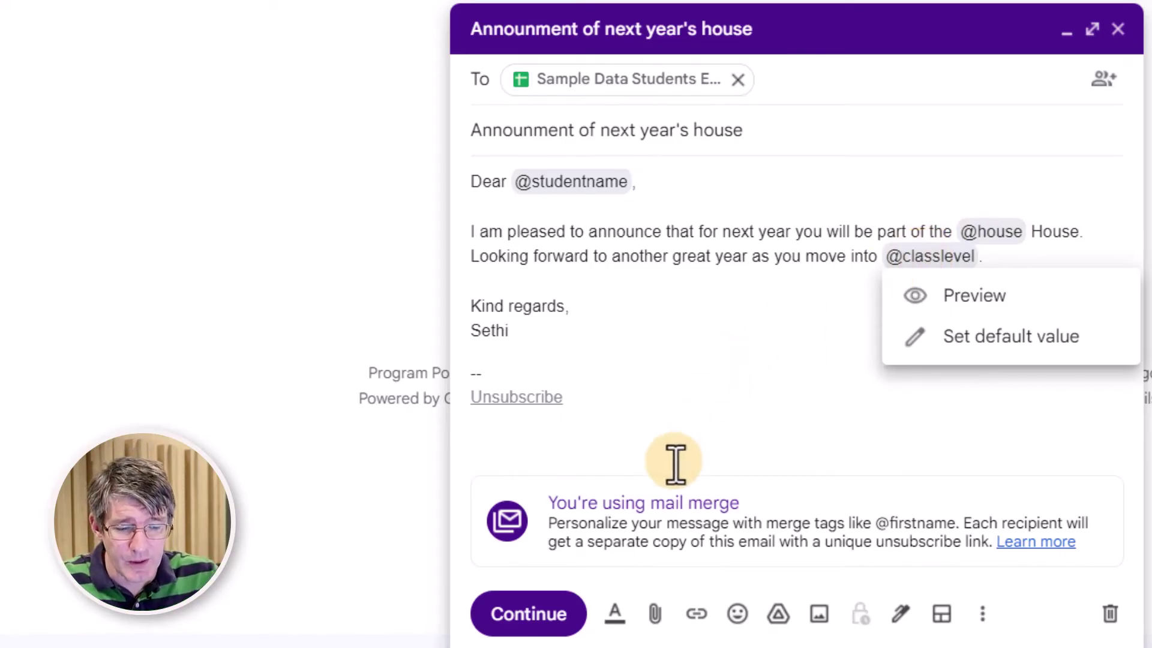
- Send a preview copy of the mail merge to yourself, dismissing the junk mail notice
click(551, 621)
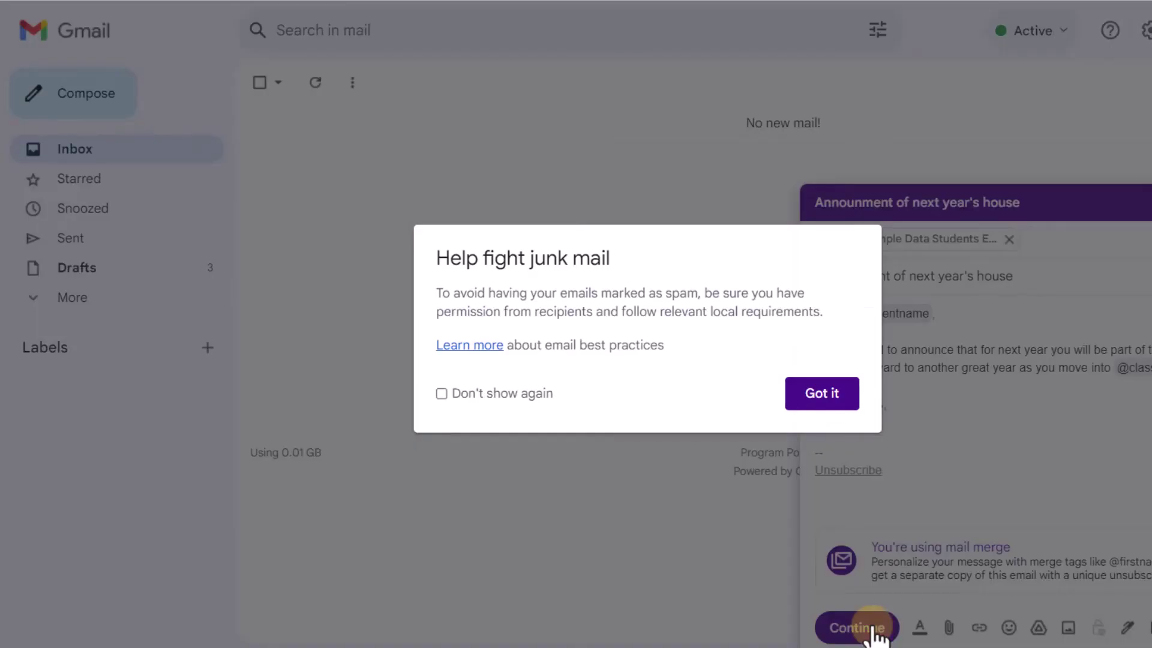
click(838, 406)
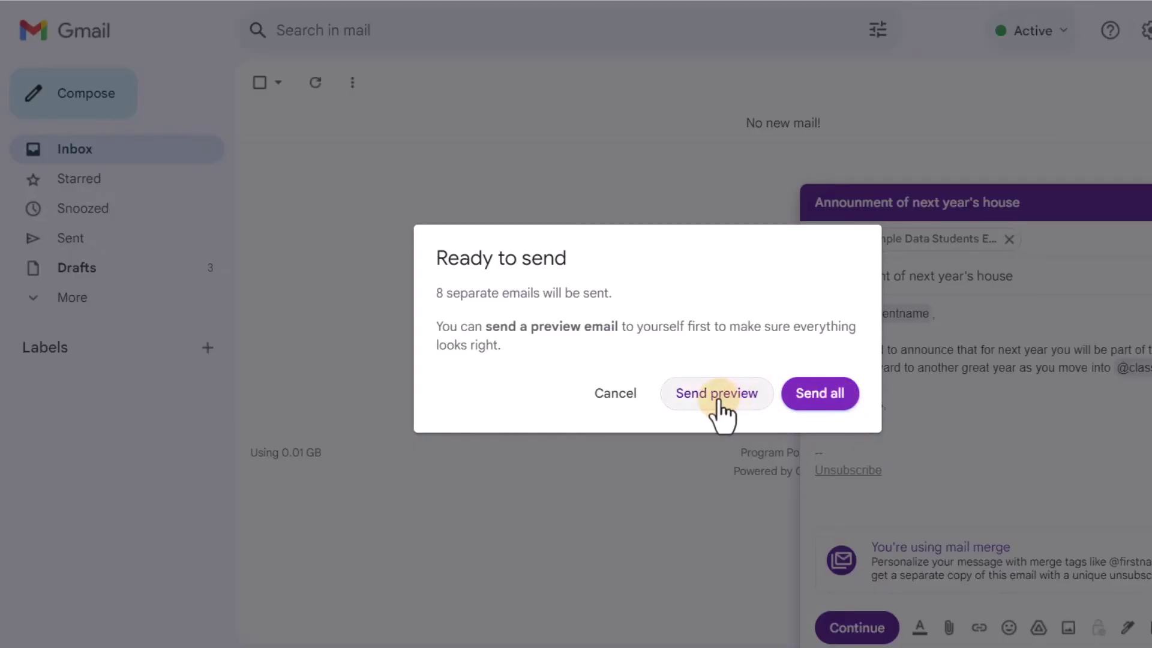
click(720, 399)
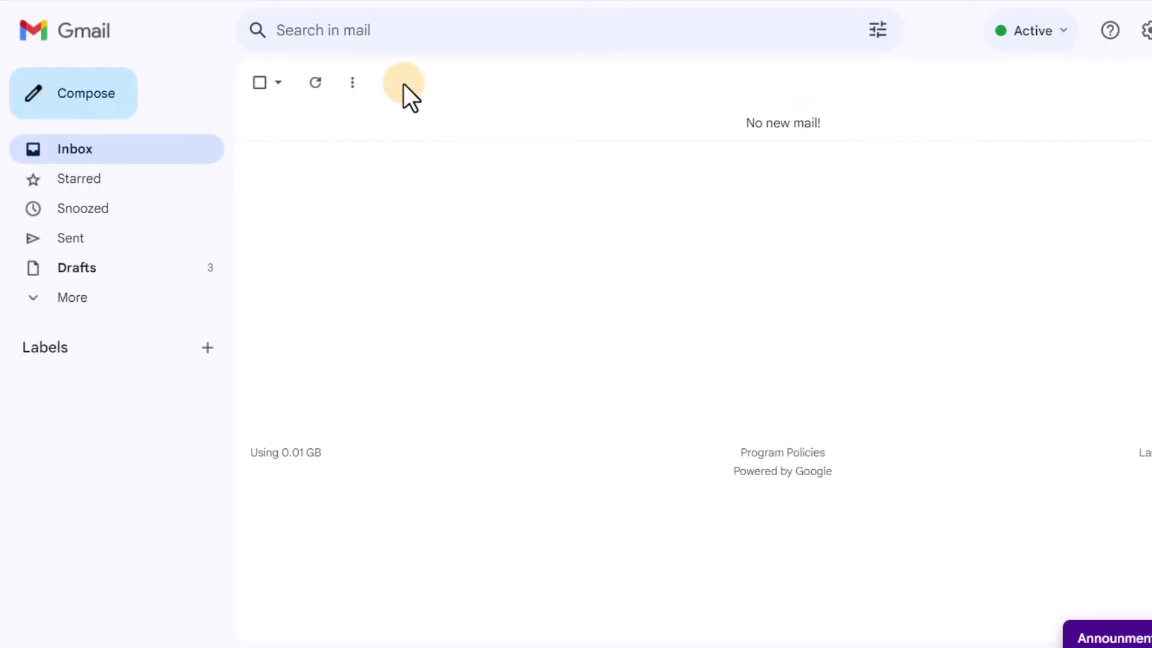
- Open the [Test message] email and verify the merged student name, Green House and Year 4
click(316, 84)
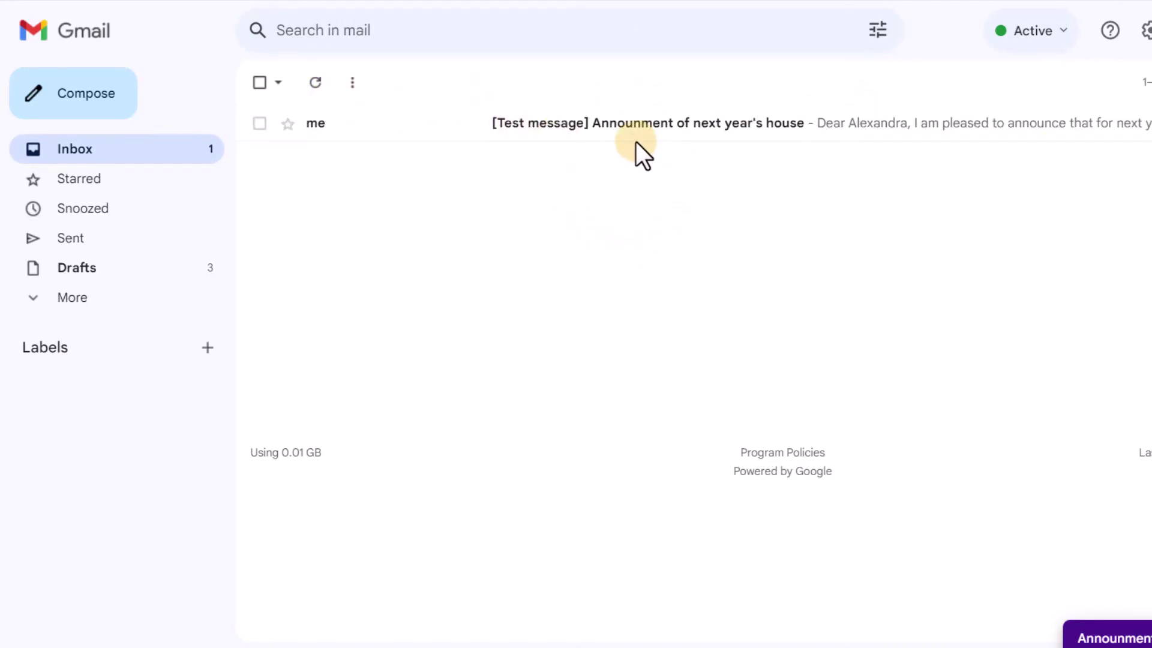
click(770, 128)
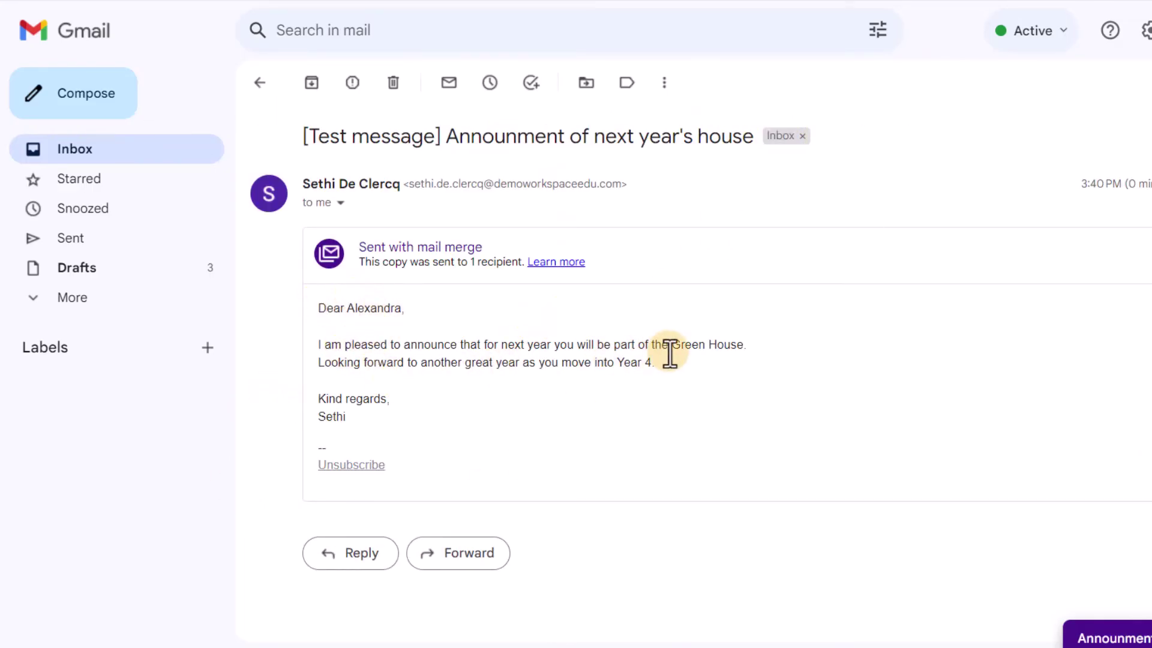
double_click(369, 309)
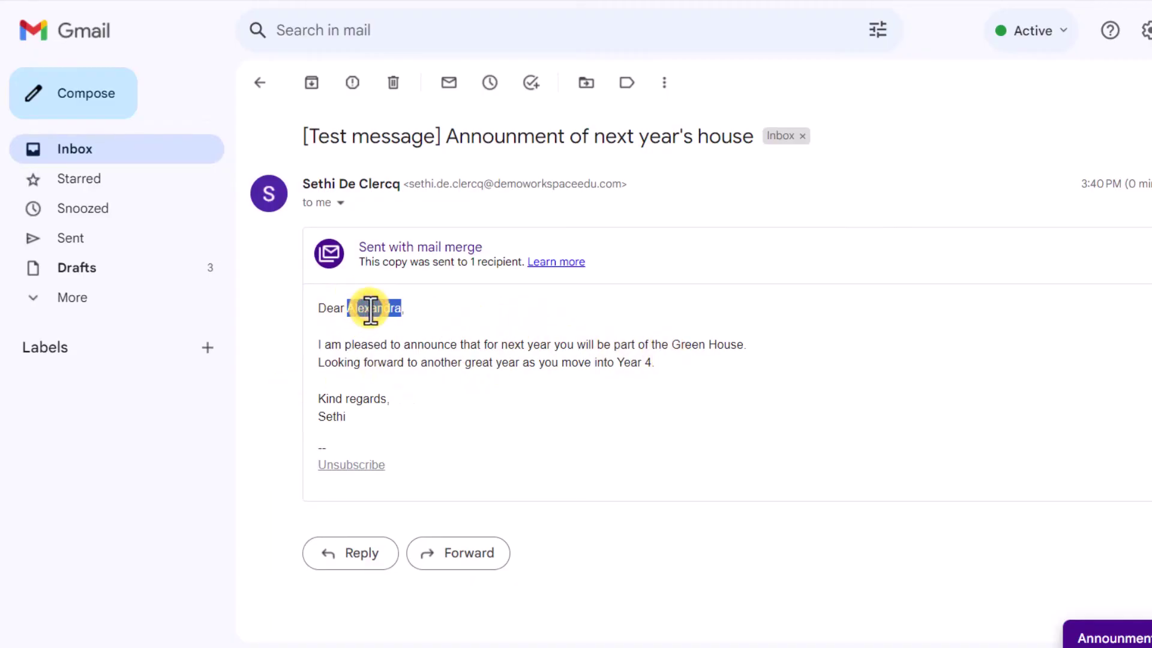
double_click(690, 346)
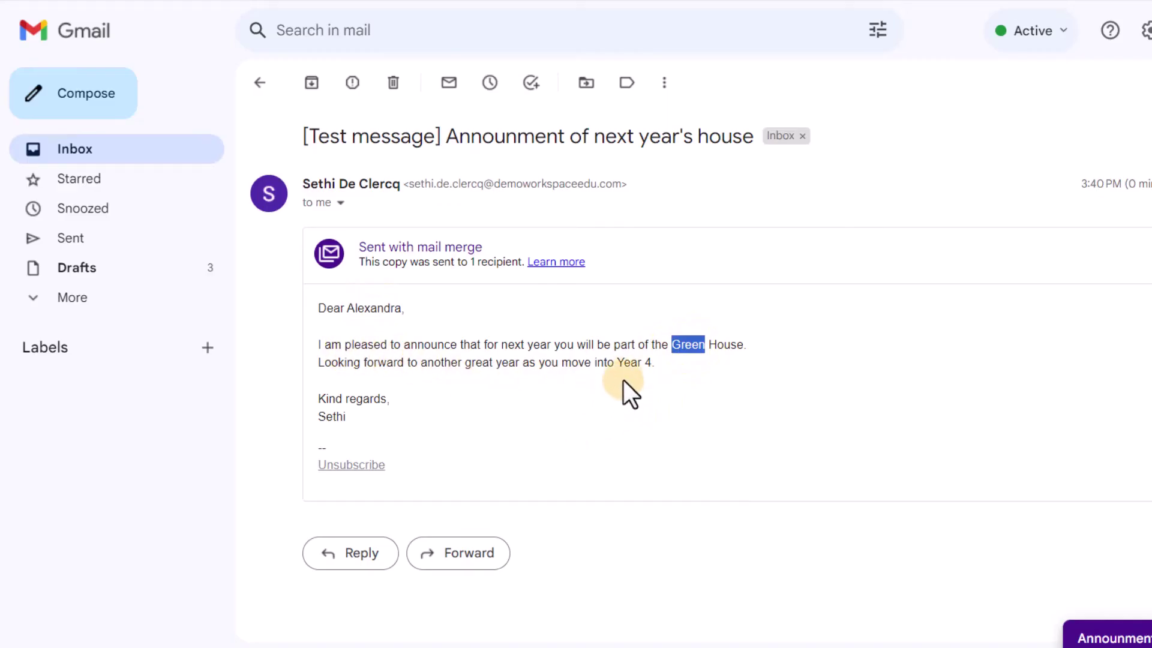
drag(613, 362, 663, 373)
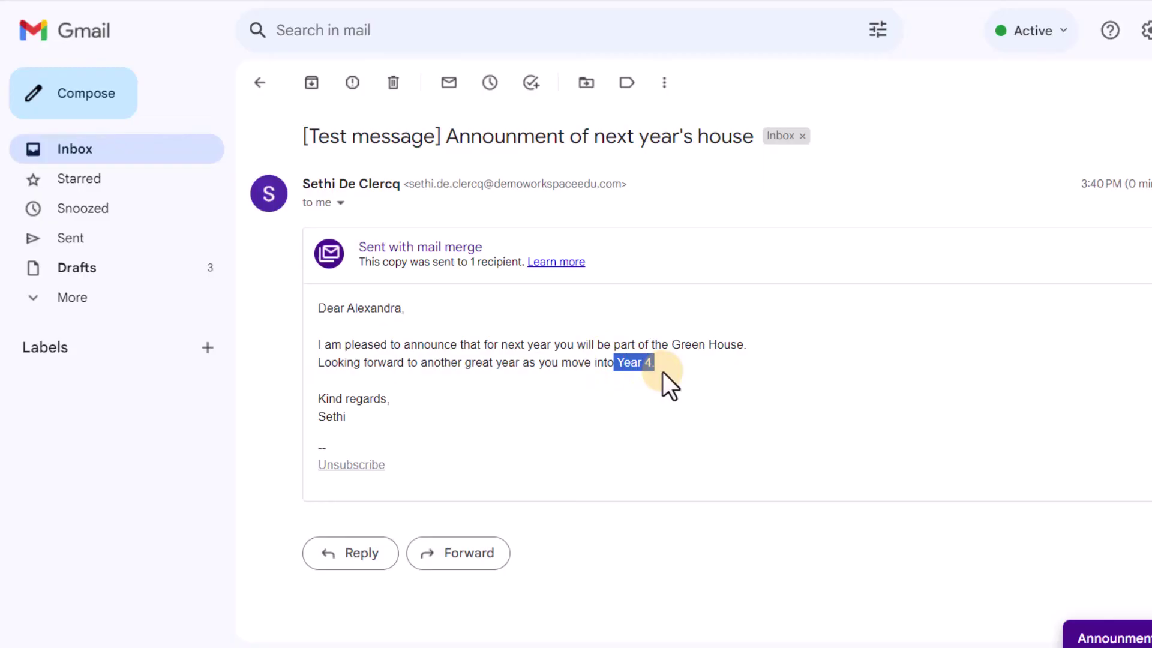
- Reopen the minimized draft and send the announcement to all 8 recipients
click(1114, 634)
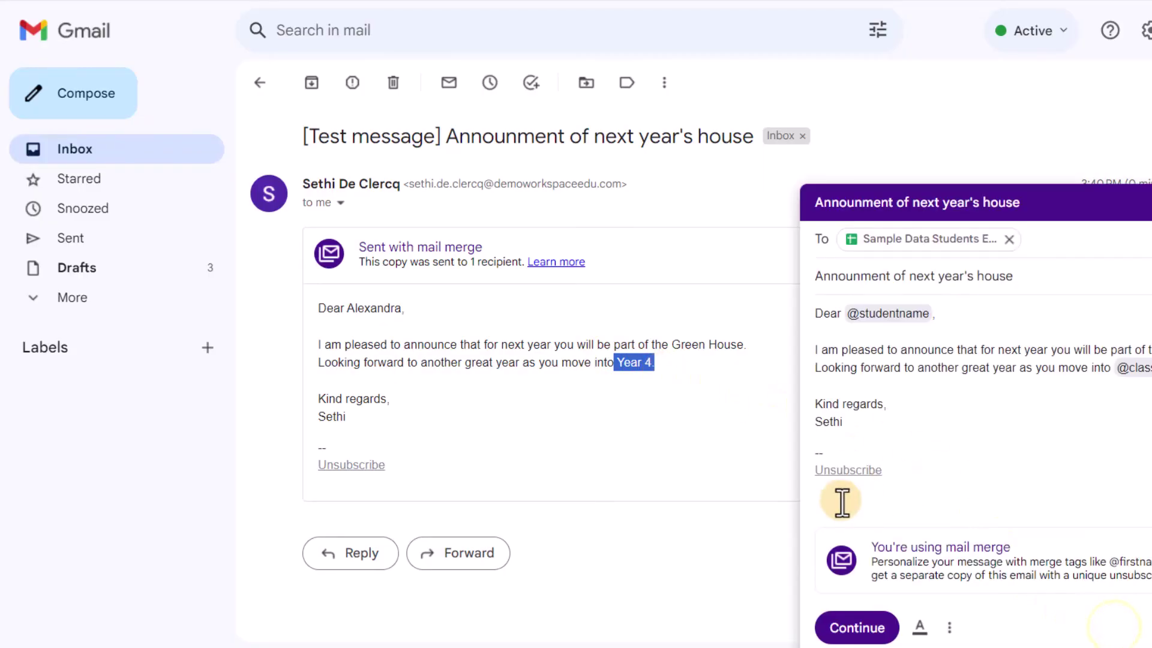
click(859, 630)
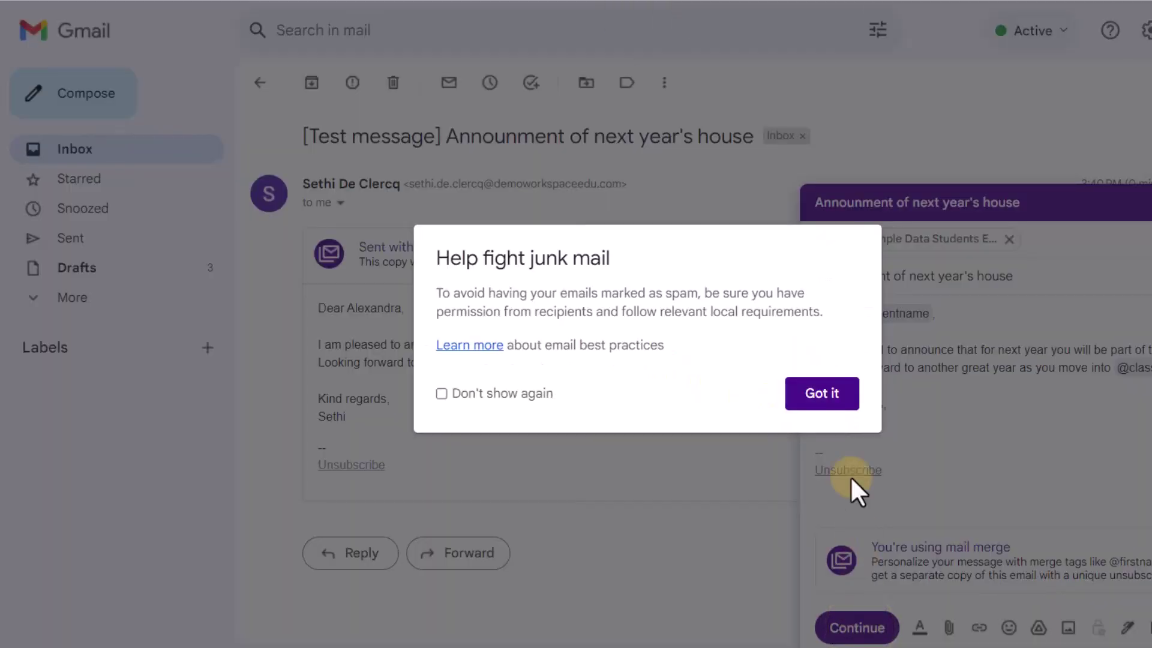
click(819, 395)
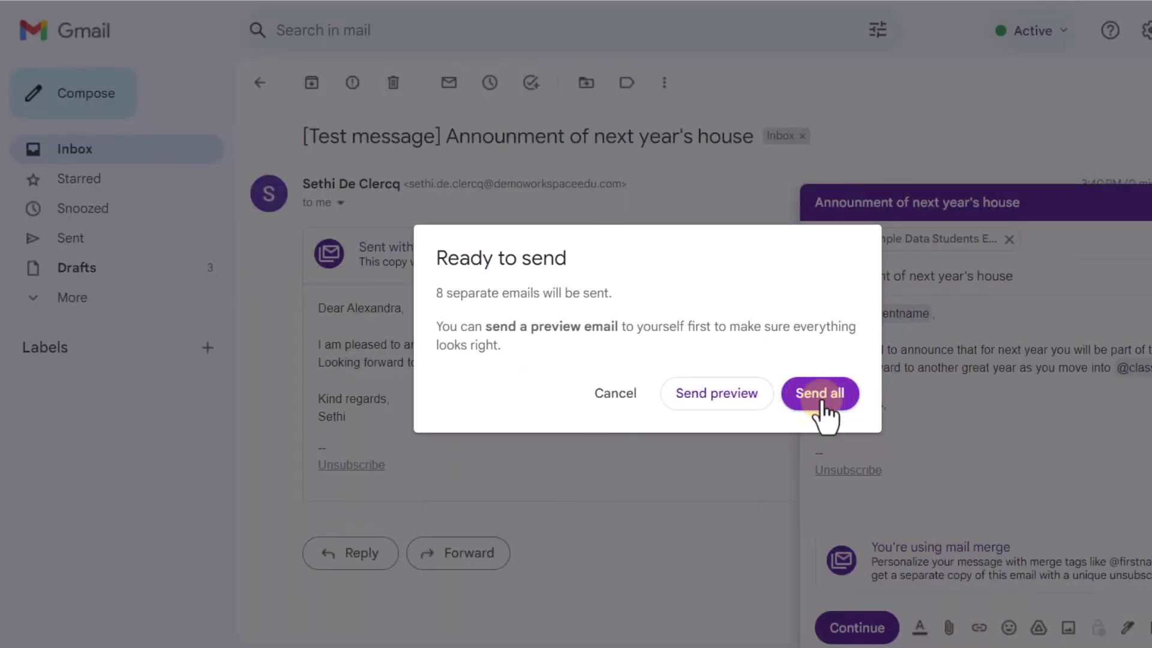
click(820, 394)
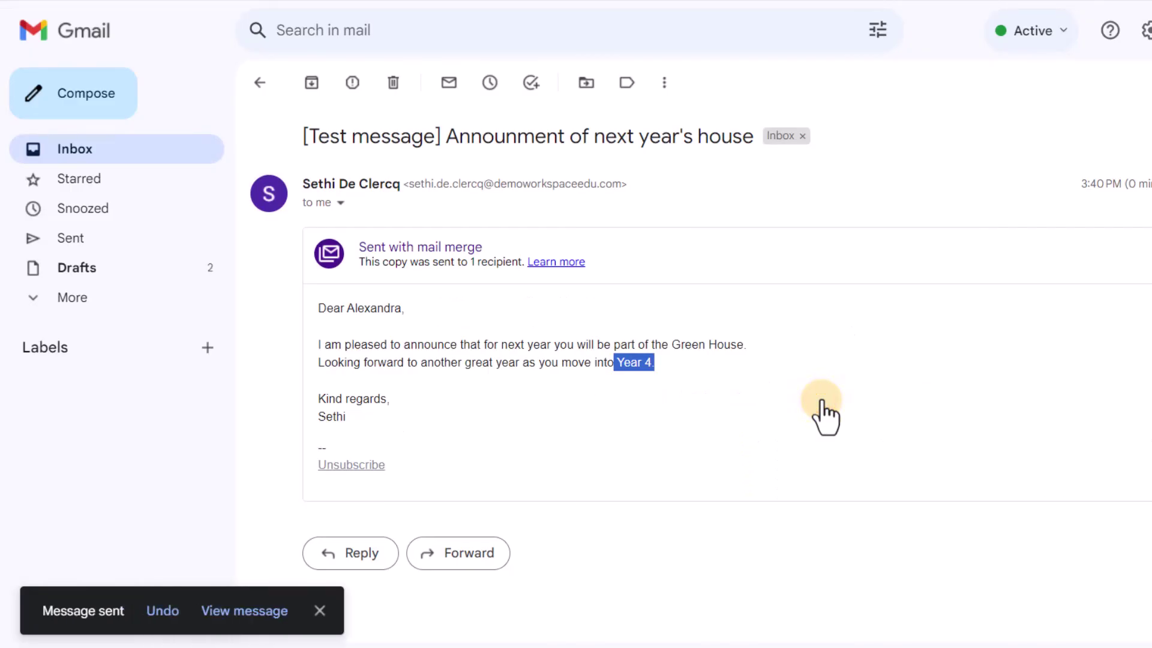